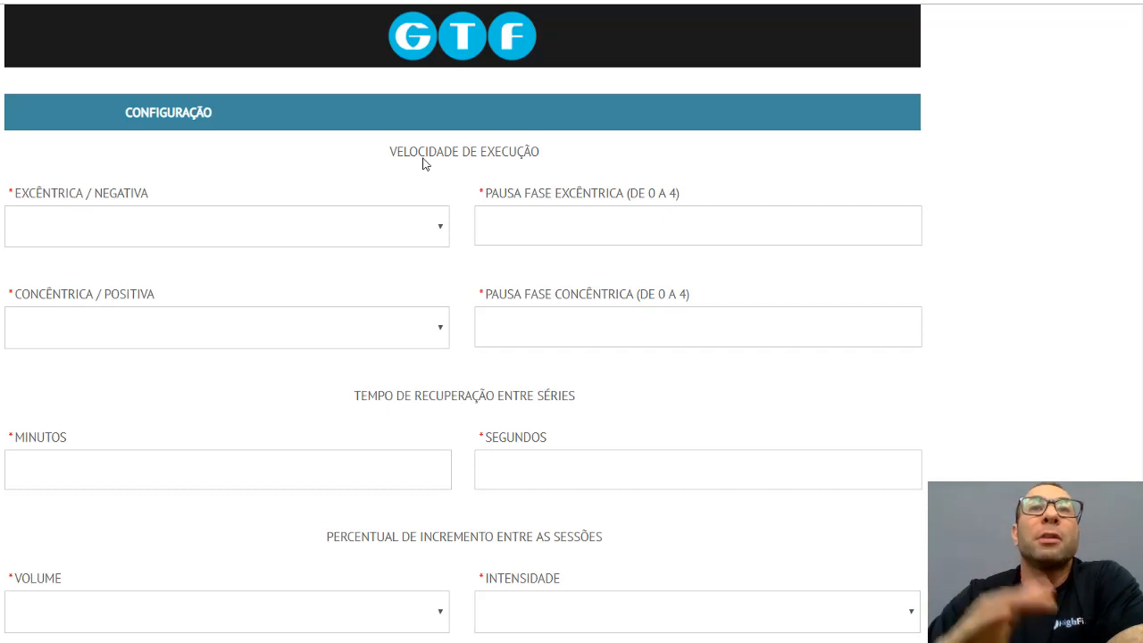
Set the eccentric/negative execution speed to Moderada with an eccentric phase pause of 0
click(78, 231)
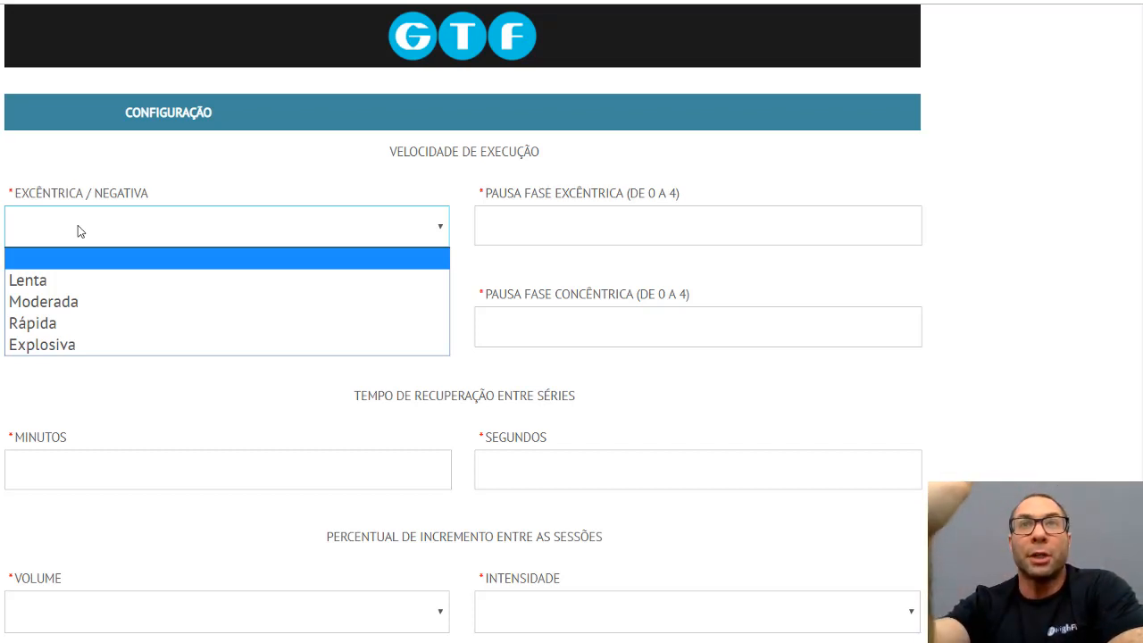
click(60, 306)
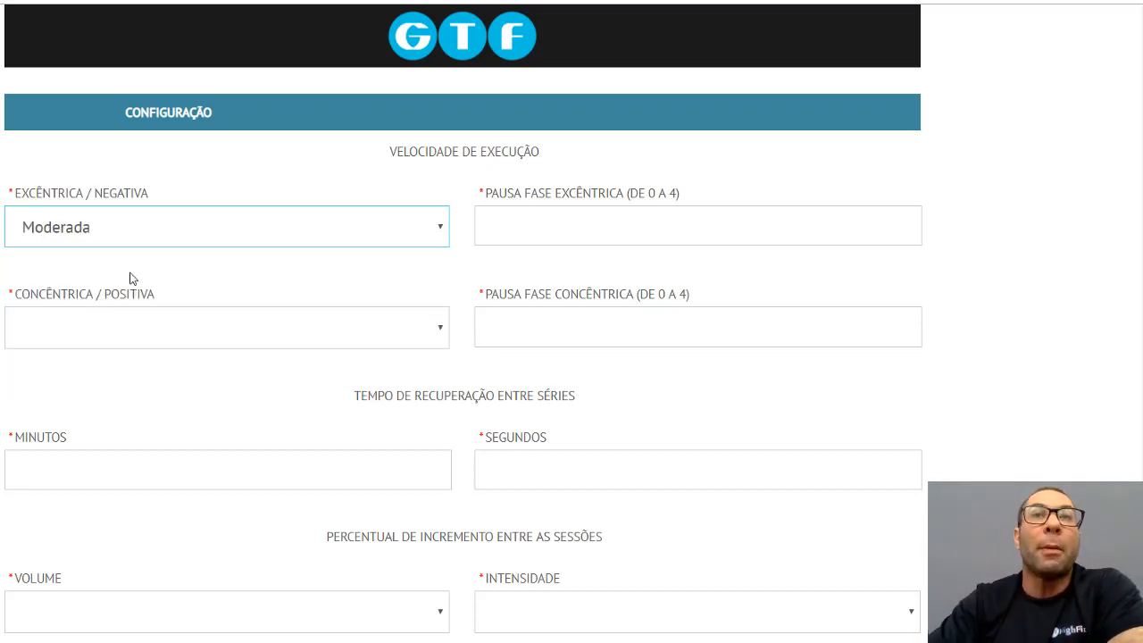
click(525, 232)
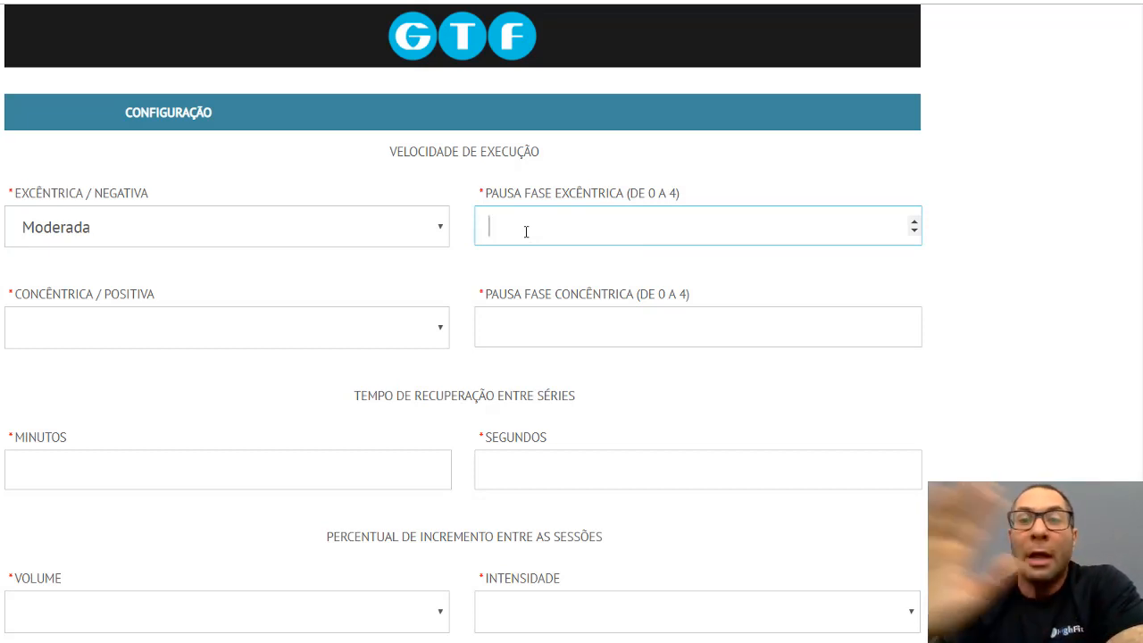
text(0)
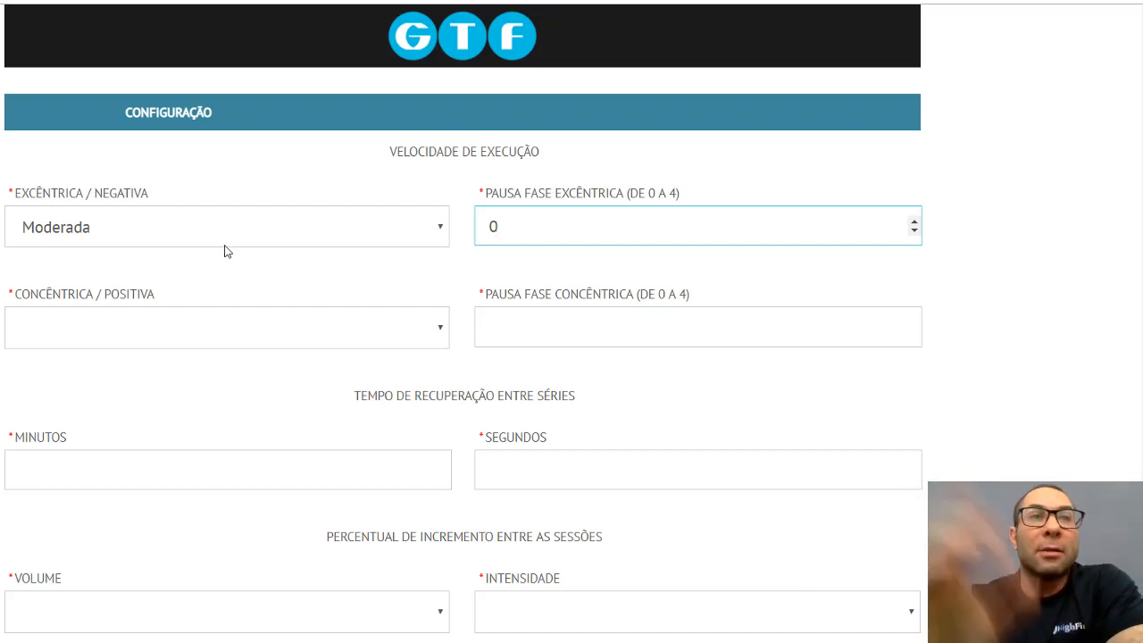
Set the concentric/positive execution speed to Rápida with a concentric phase pause of 1
click(97, 326)
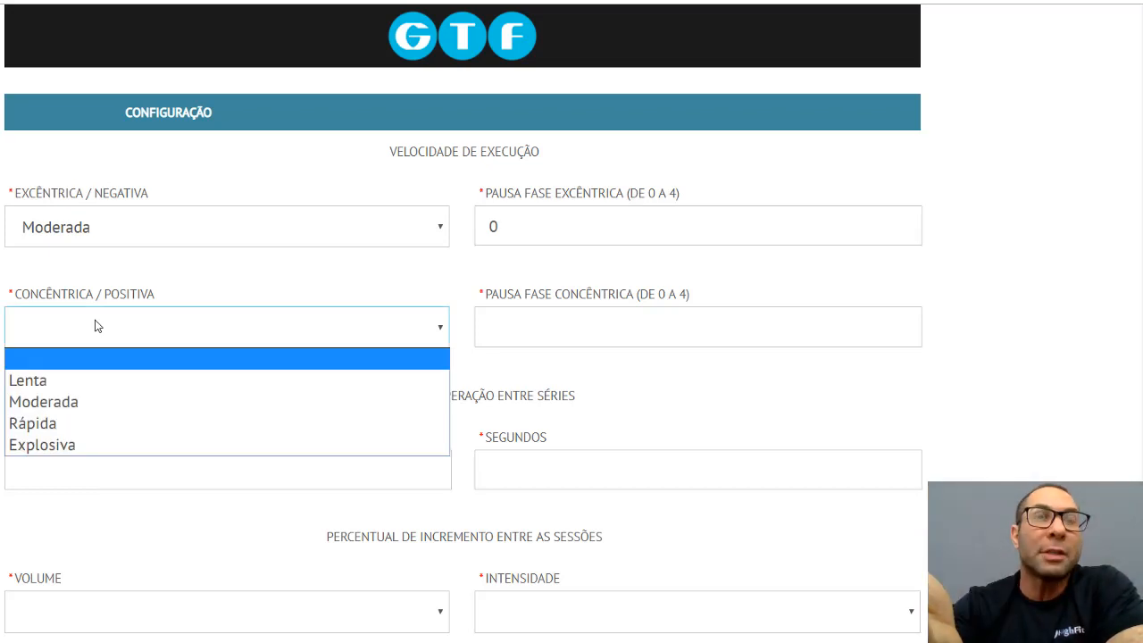
click(55, 424)
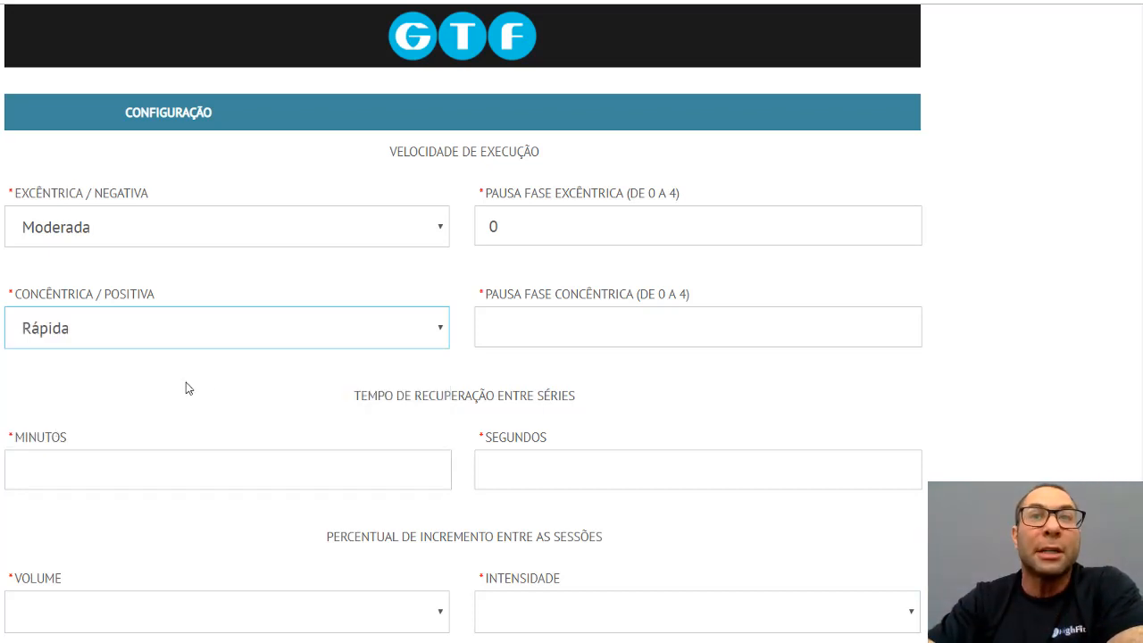
click(503, 329)
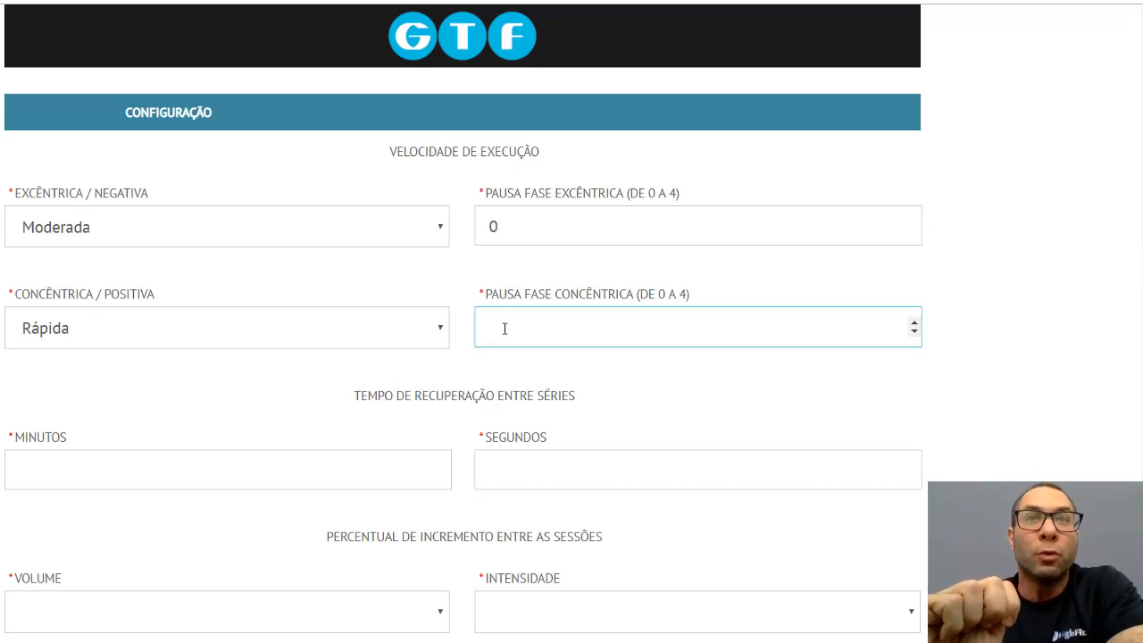
text(1)
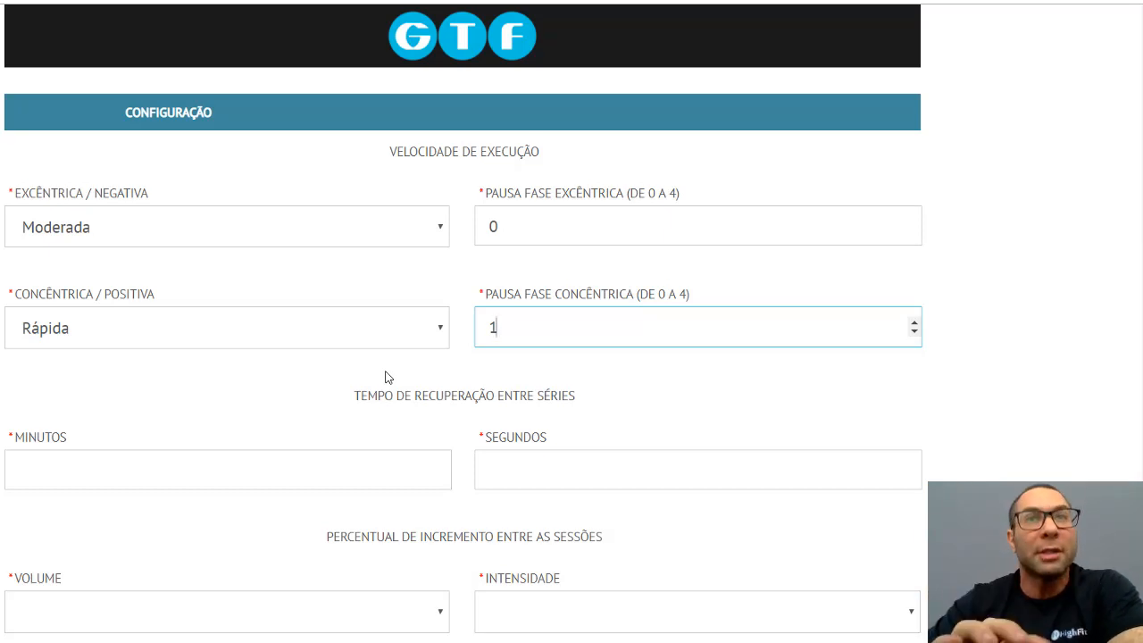
Set the recovery time between series to 1 minute and 30 seconds
scroll(263, 396, down, 1)
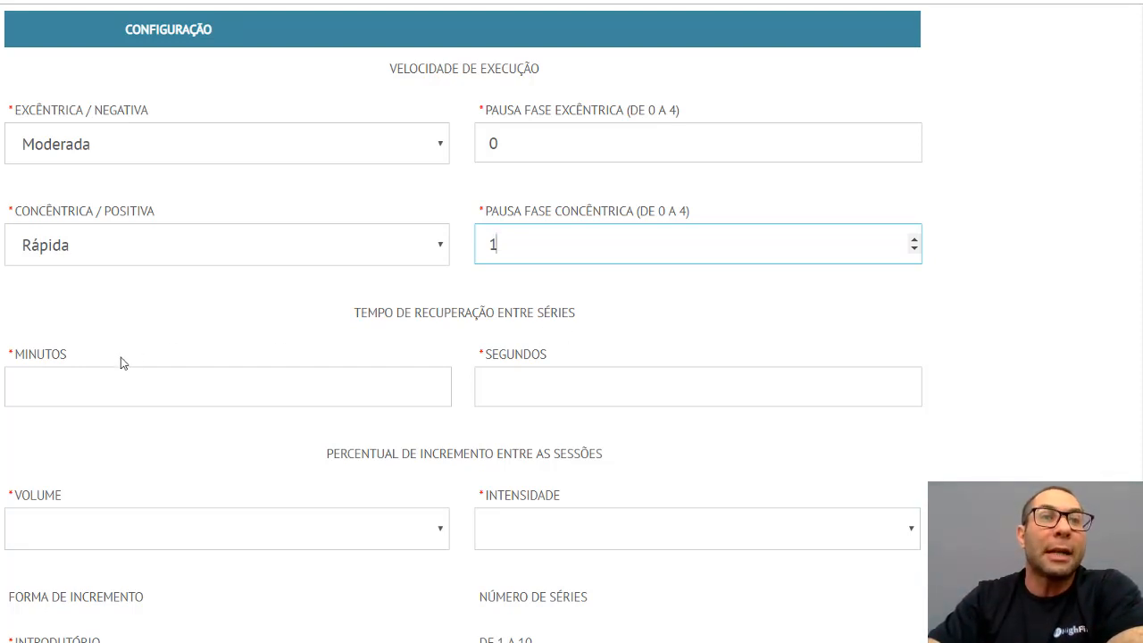
click(99, 378)
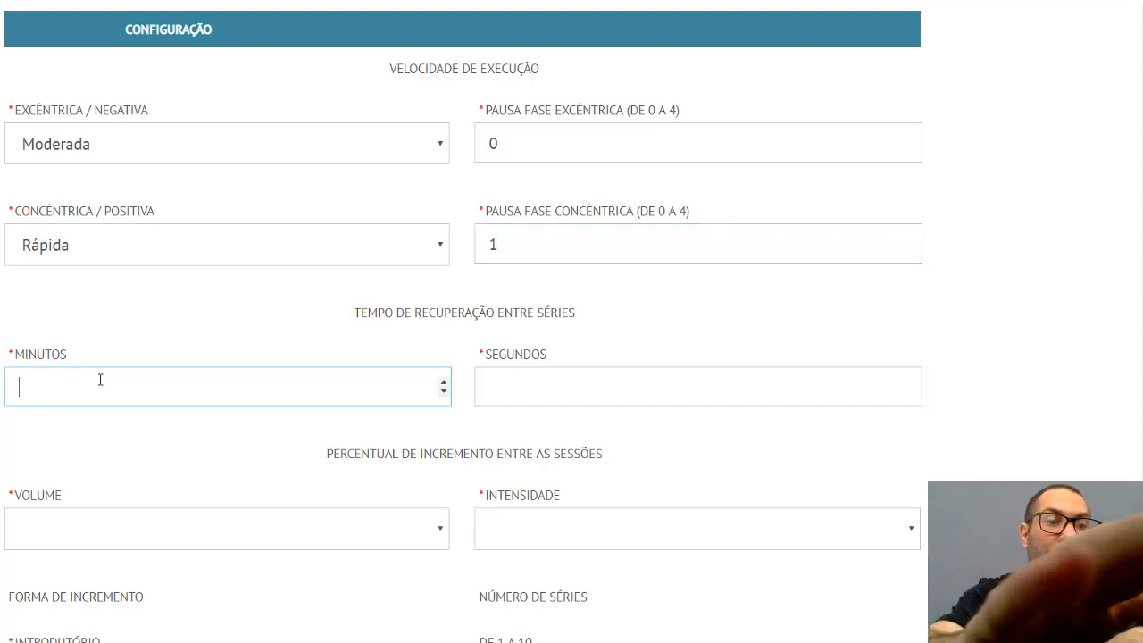
text(1)
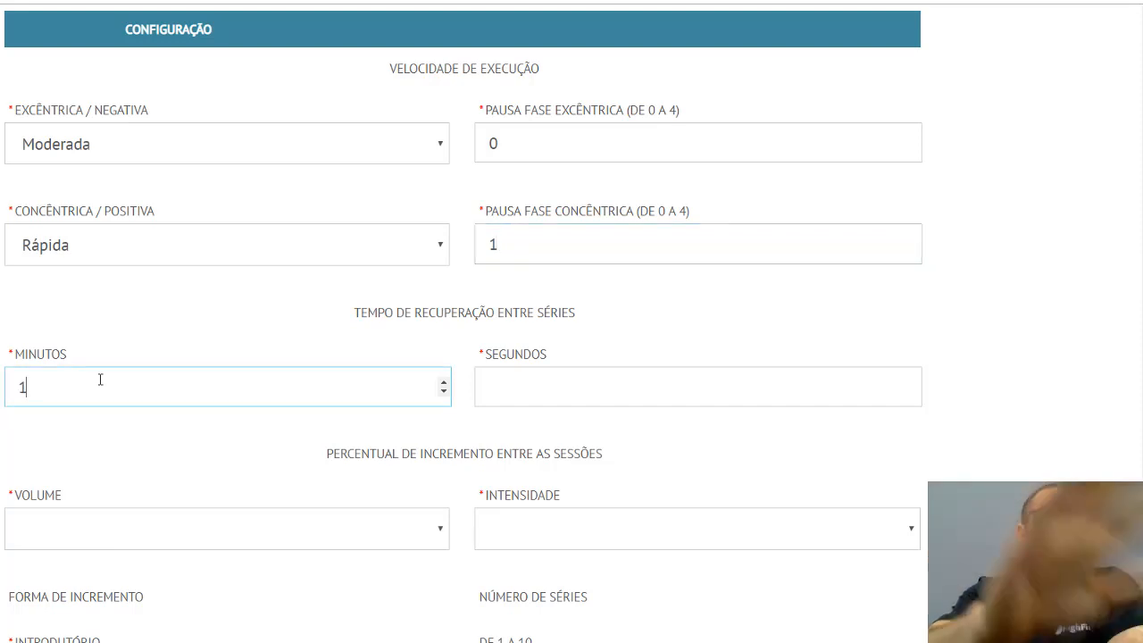
click(499, 385)
text(30)
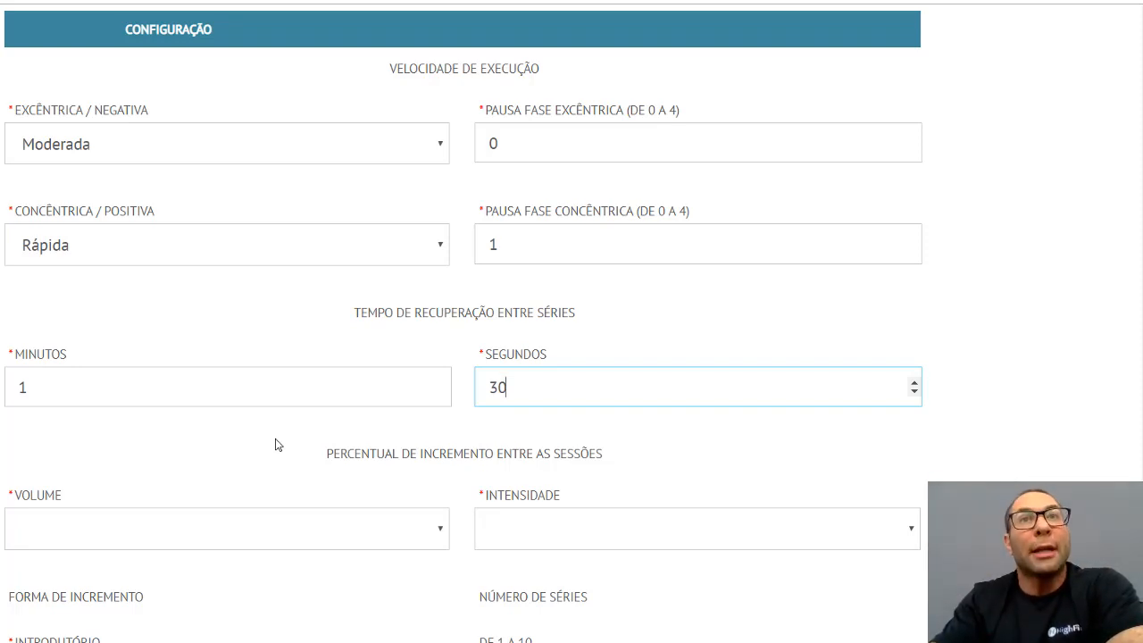
Set the increment percentage between sessions to 7% for volume and 5% for intensity
scroll(275, 444, down, 2)
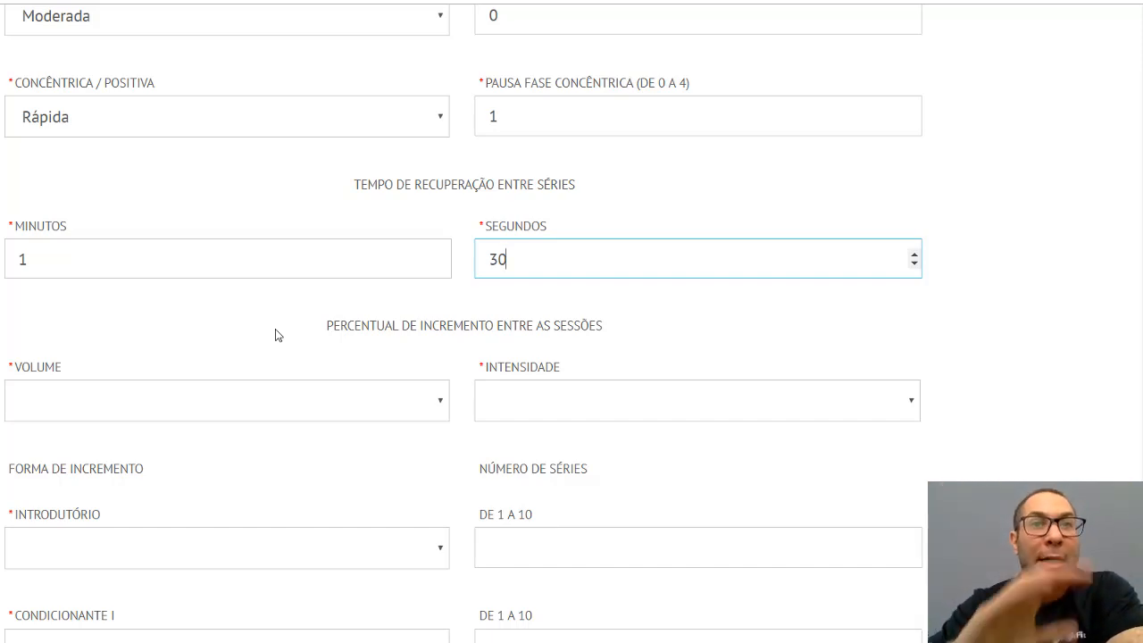
click(152, 402)
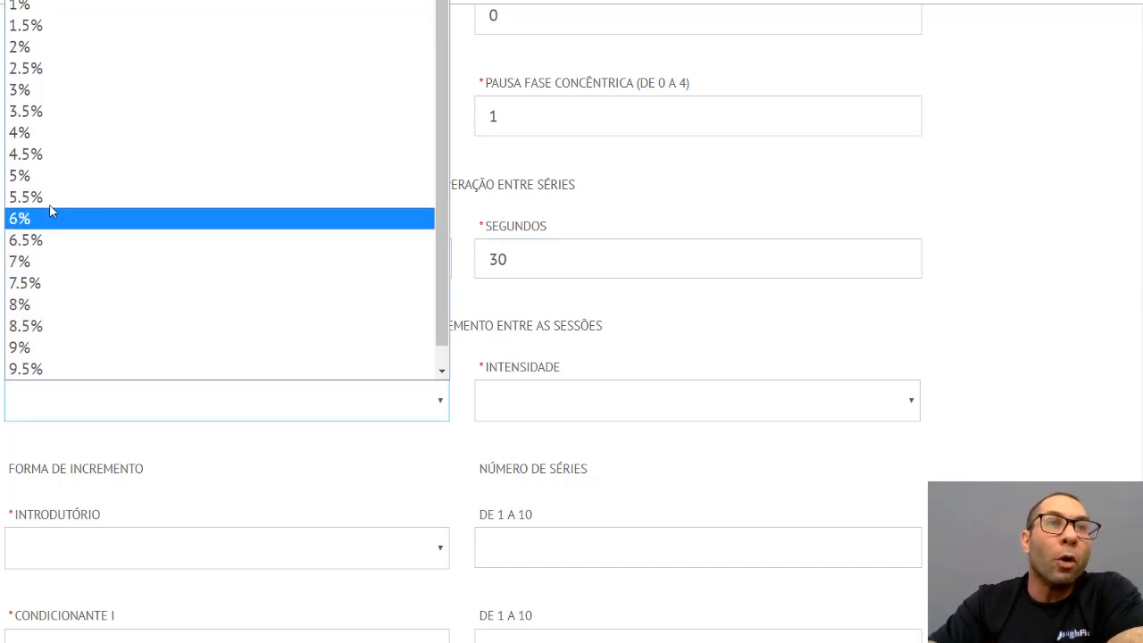
click(31, 264)
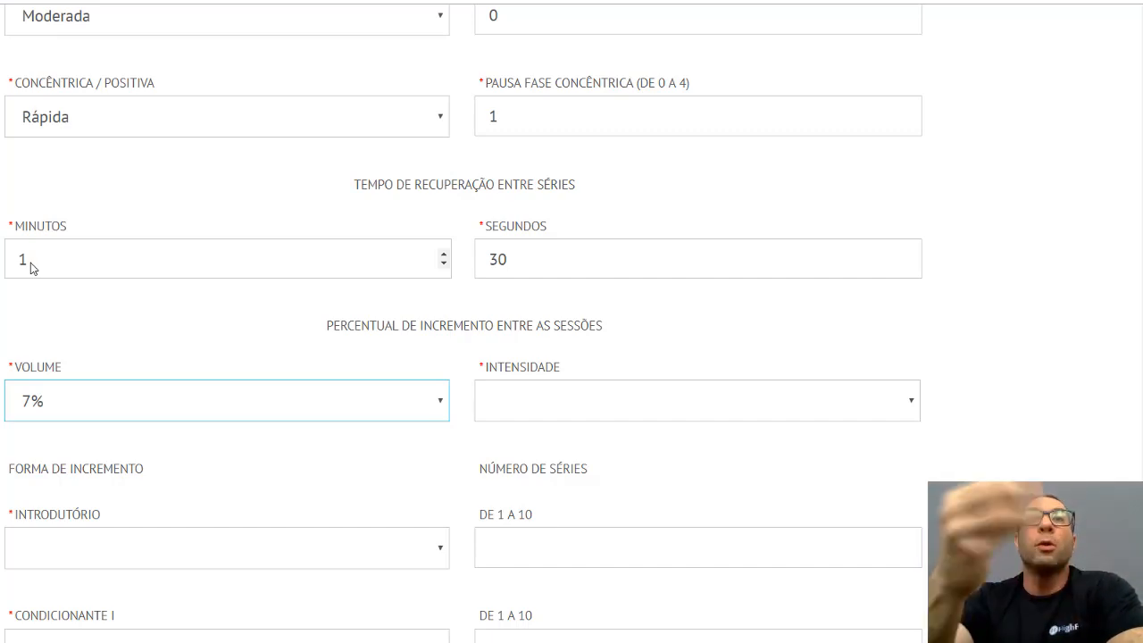
click(536, 410)
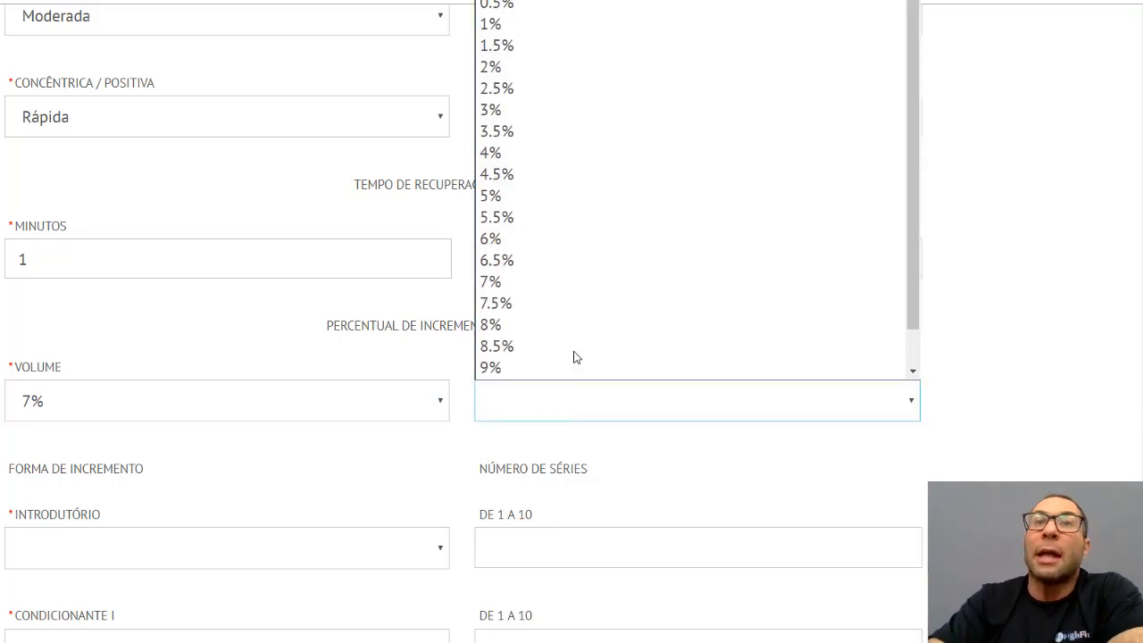
click(497, 196)
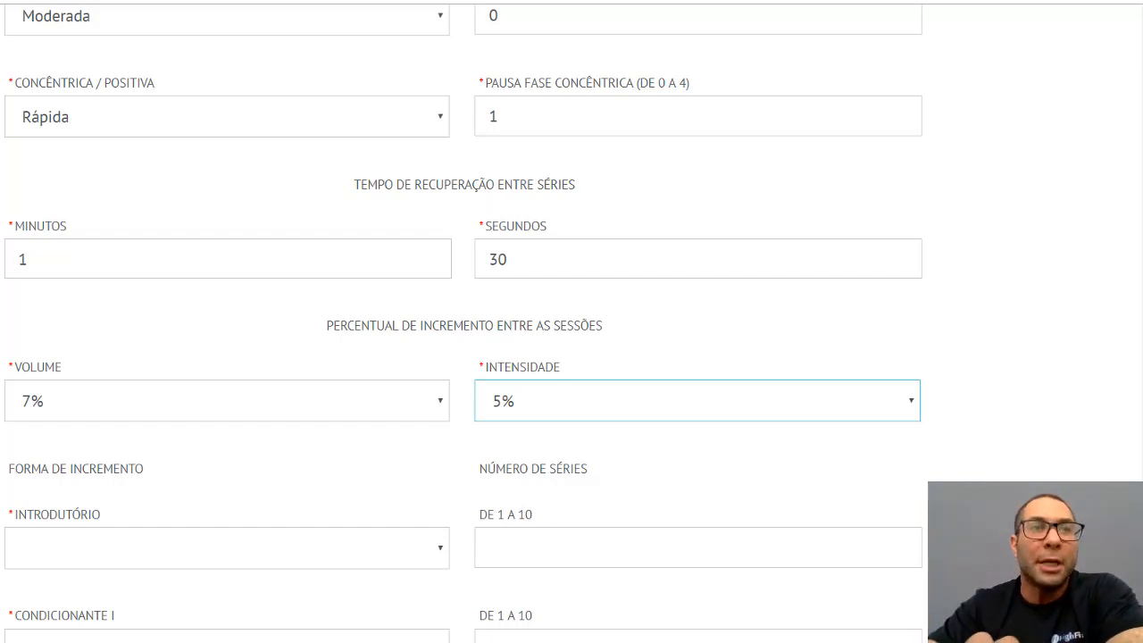
Set the Introdutório increment form to Volume e Intensidade with 2 series
scroll(442, 223, down, 3)
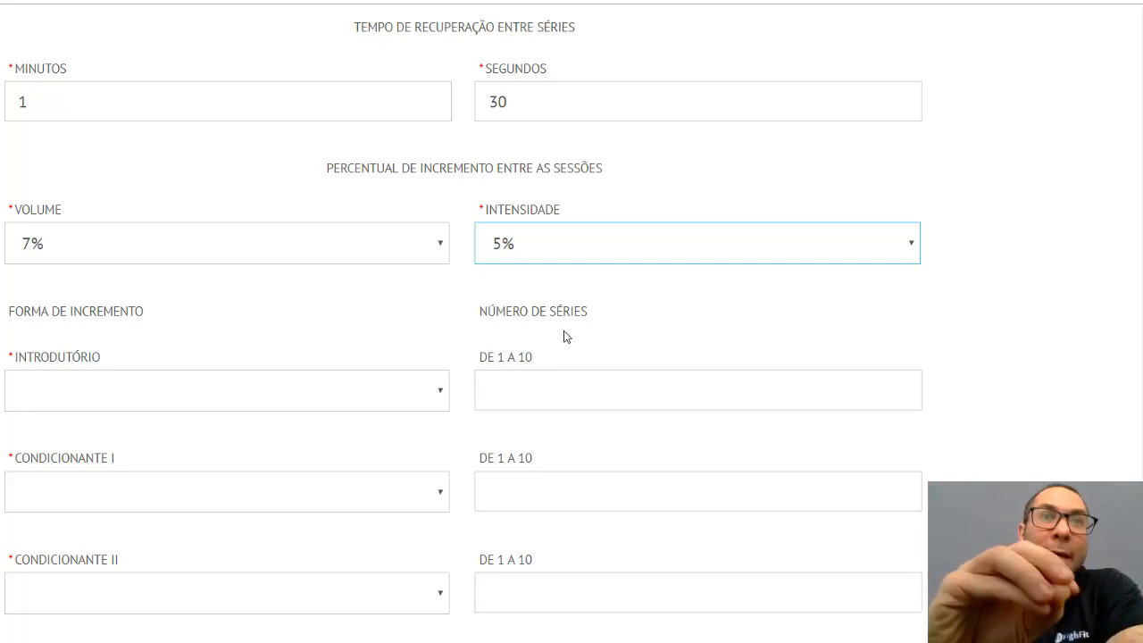
scroll(563, 335, down, 2)
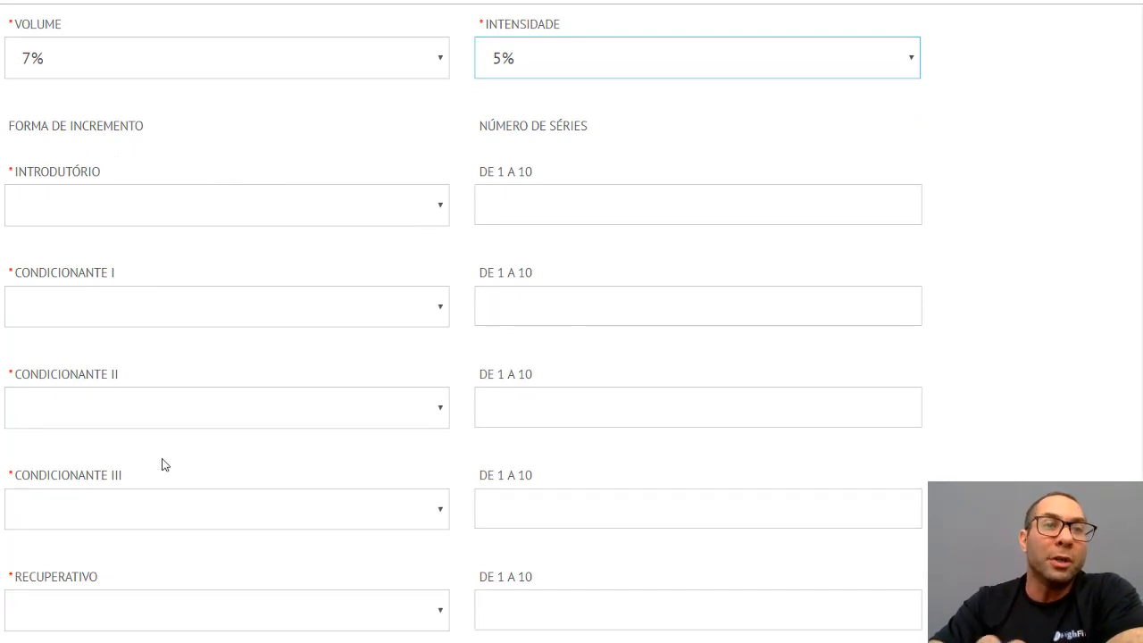
scroll(160, 462, down, 1)
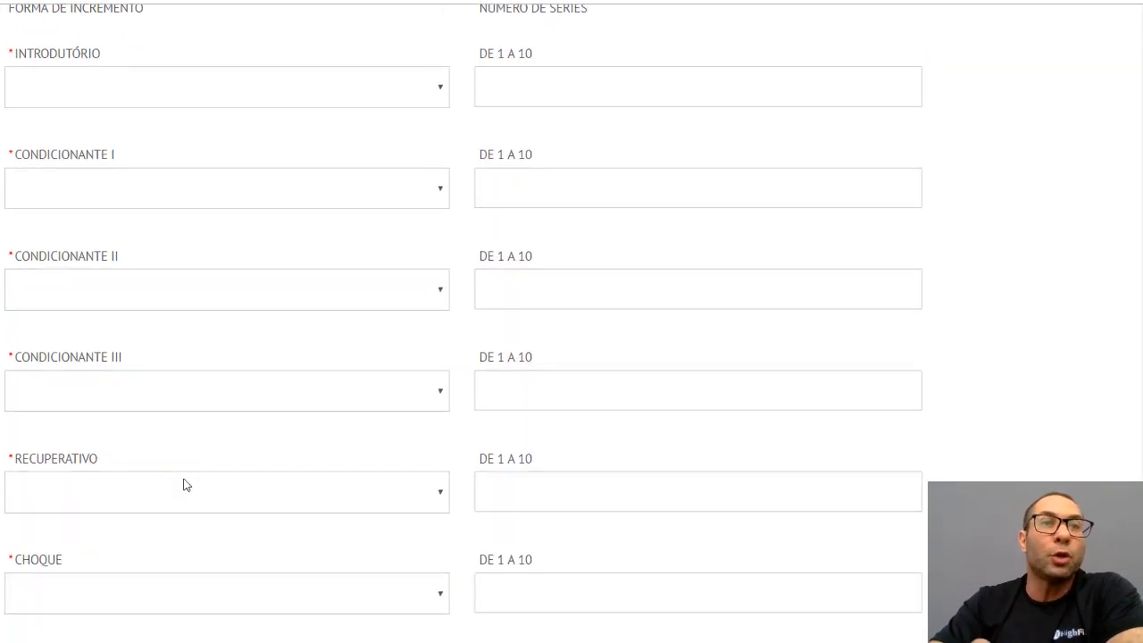
scroll(187, 485, up, 1)
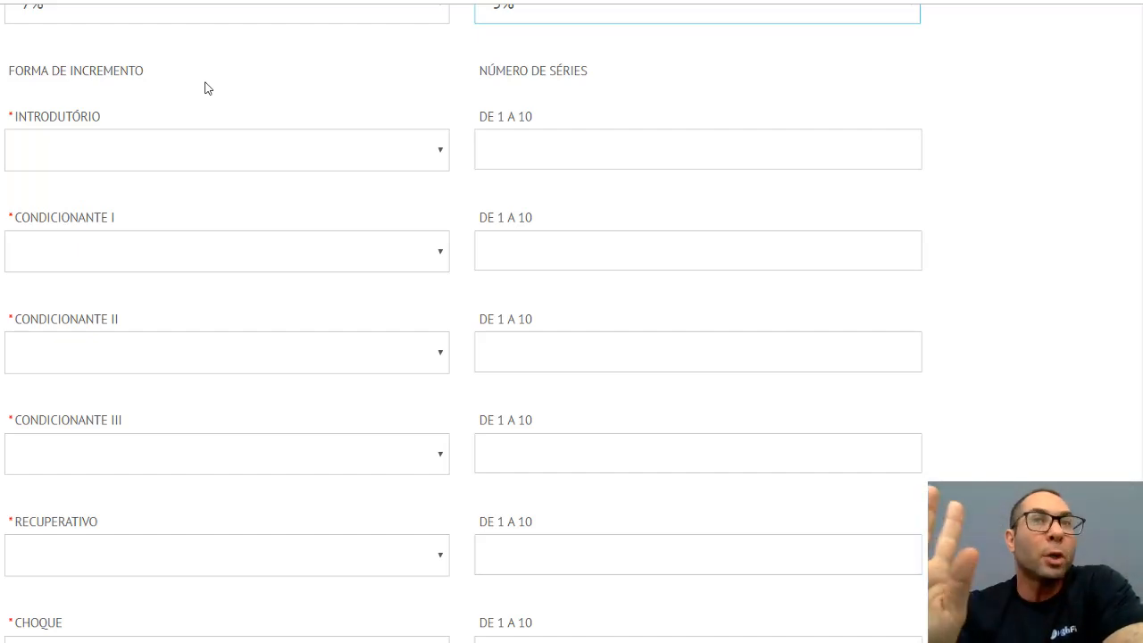
click(101, 152)
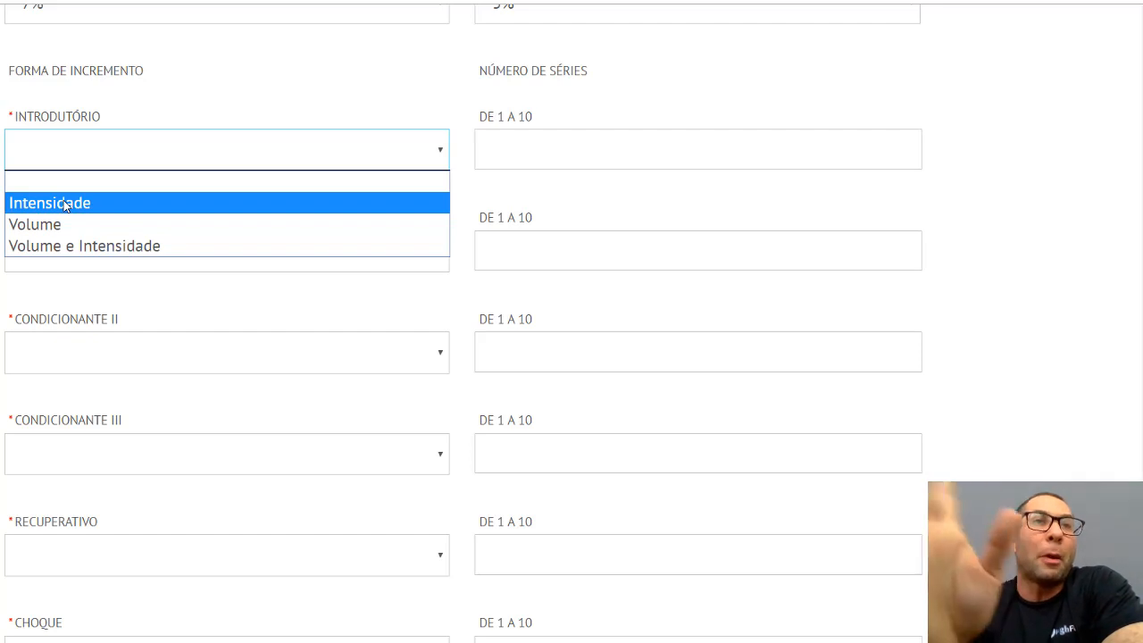
click(85, 247)
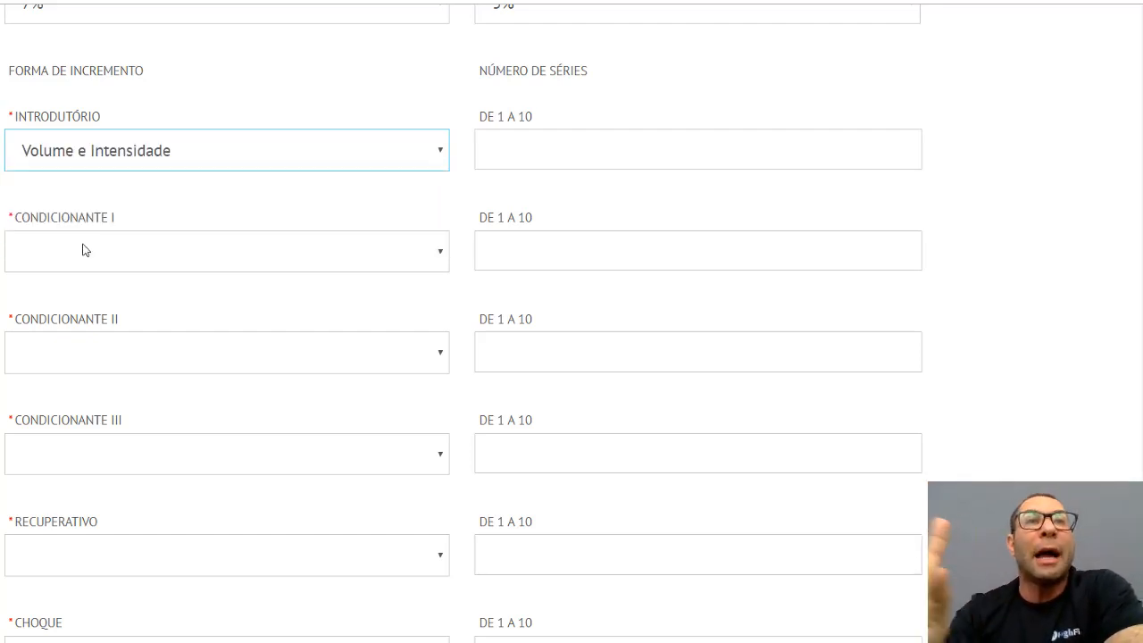
click(518, 146)
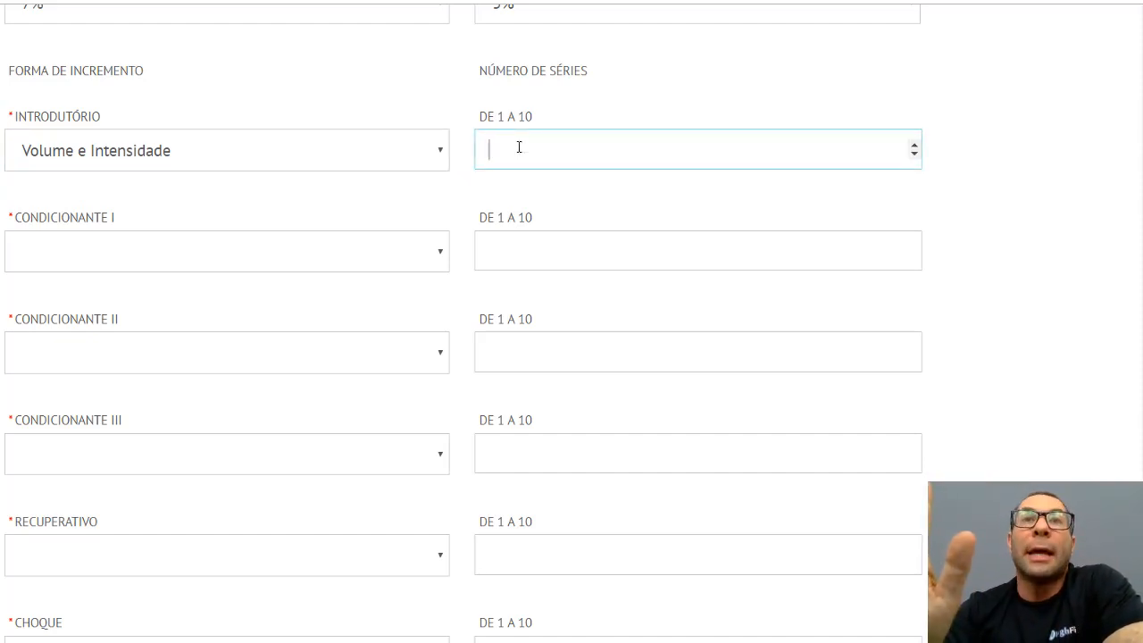
text(2)
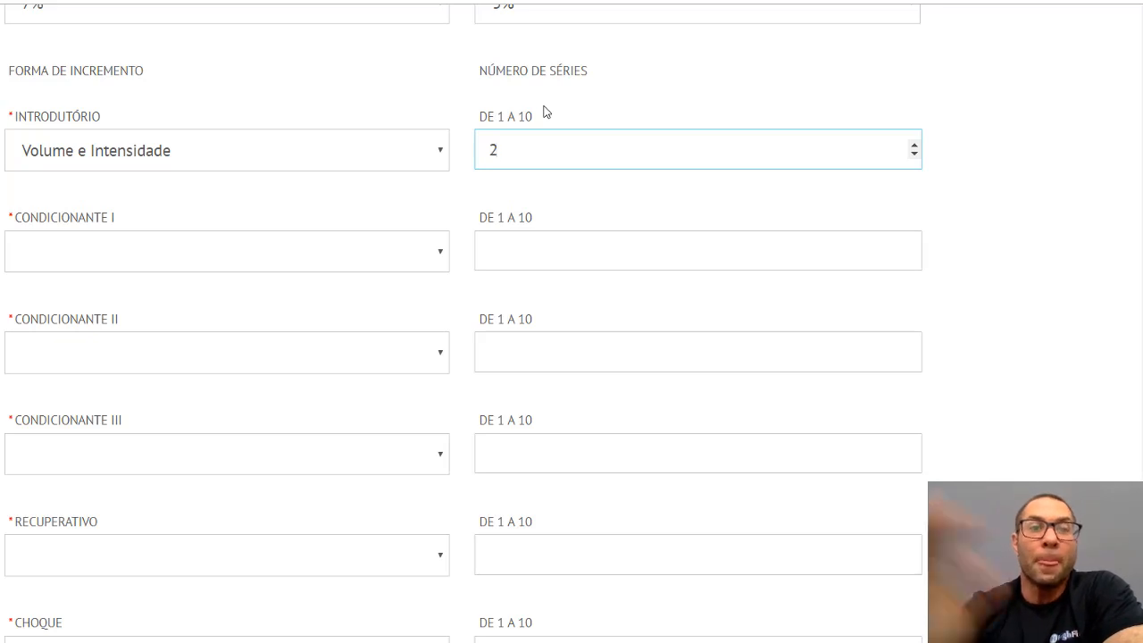
Set the Condicionante I increment form to Volume e Intensidade with 3 series
click(65, 256)
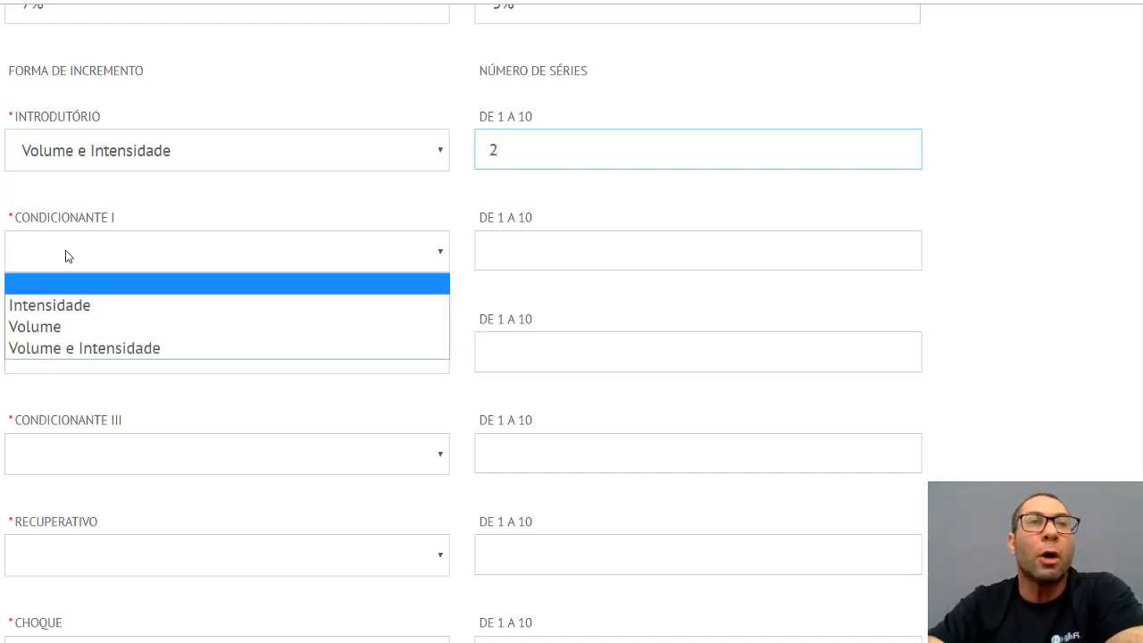
click(96, 355)
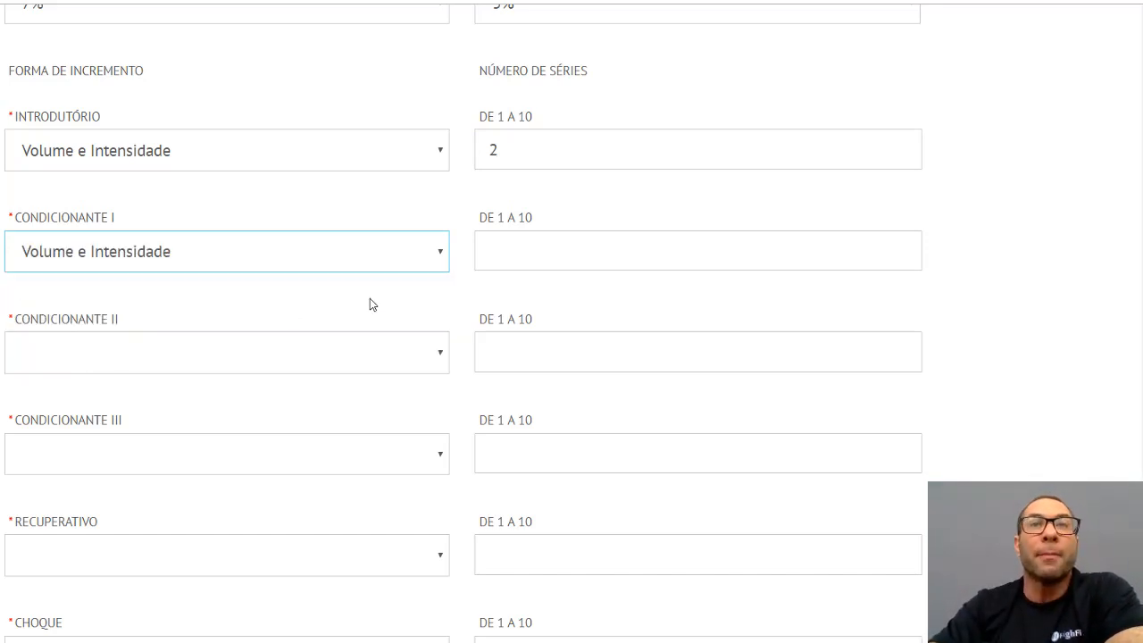
click(511, 258)
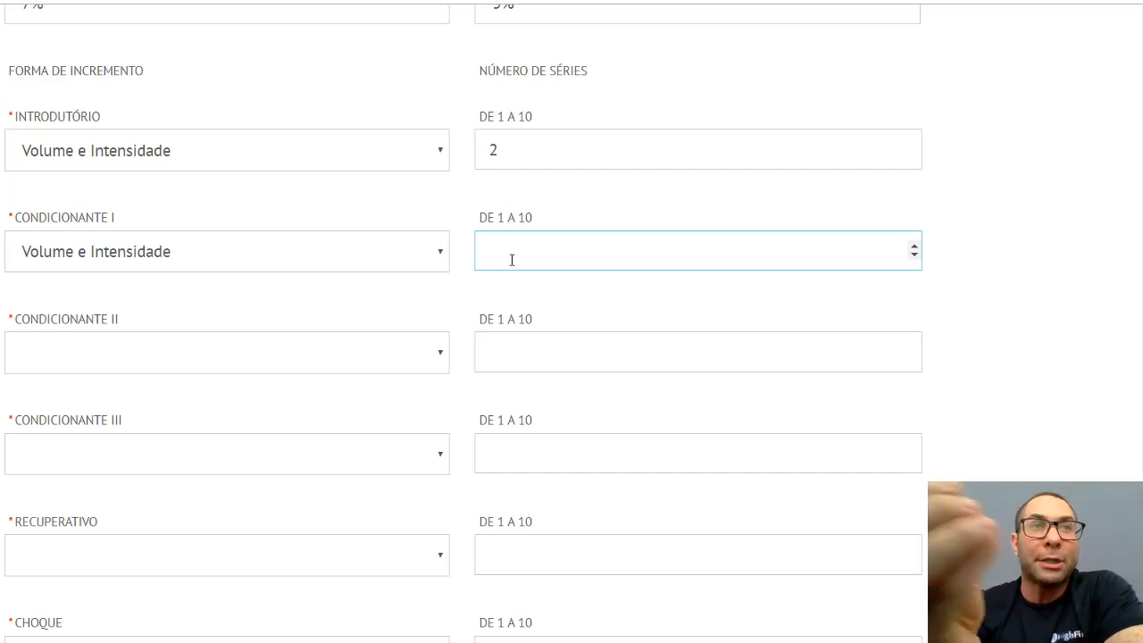
text(3)
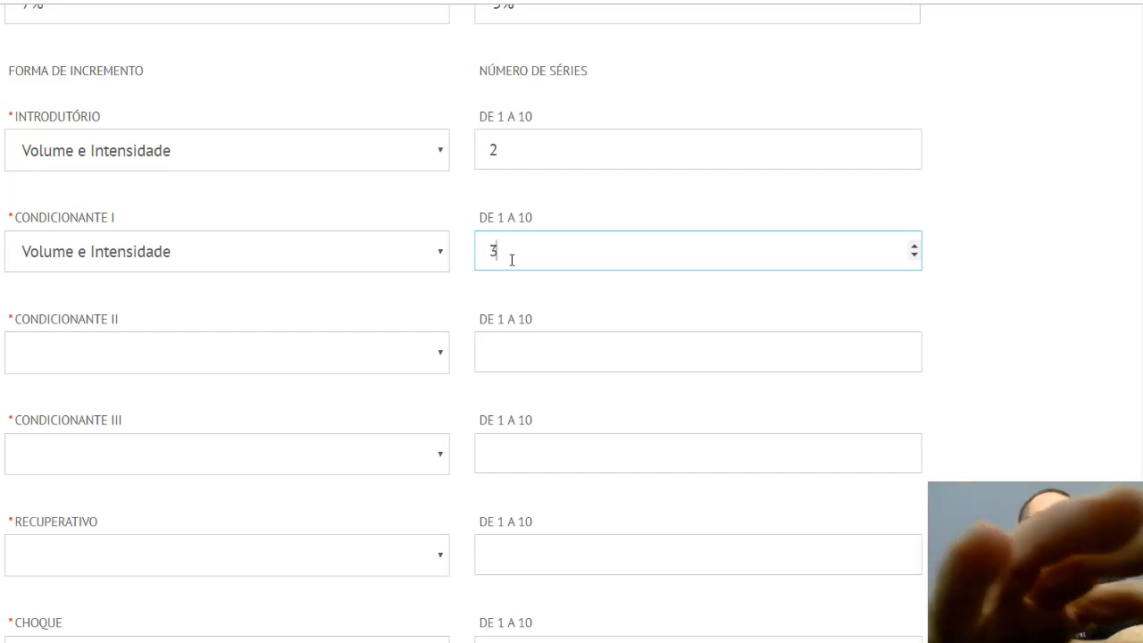
Set both Condicionante II and Condicionante III to the Volume e Intensidade increment form with 3 series each
click(81, 343)
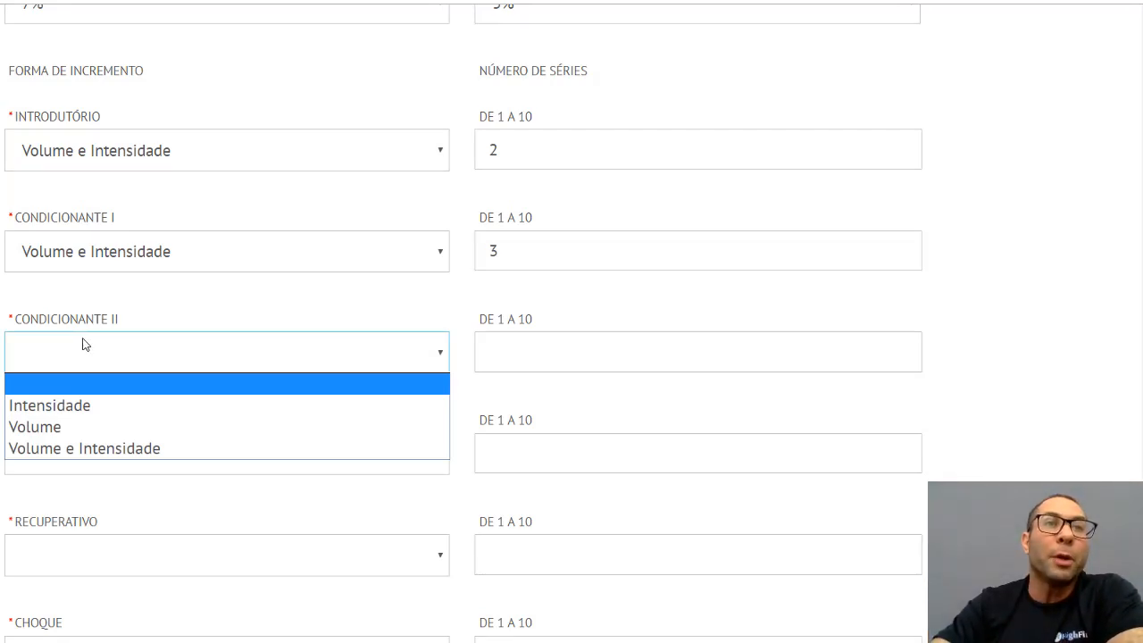
click(104, 448)
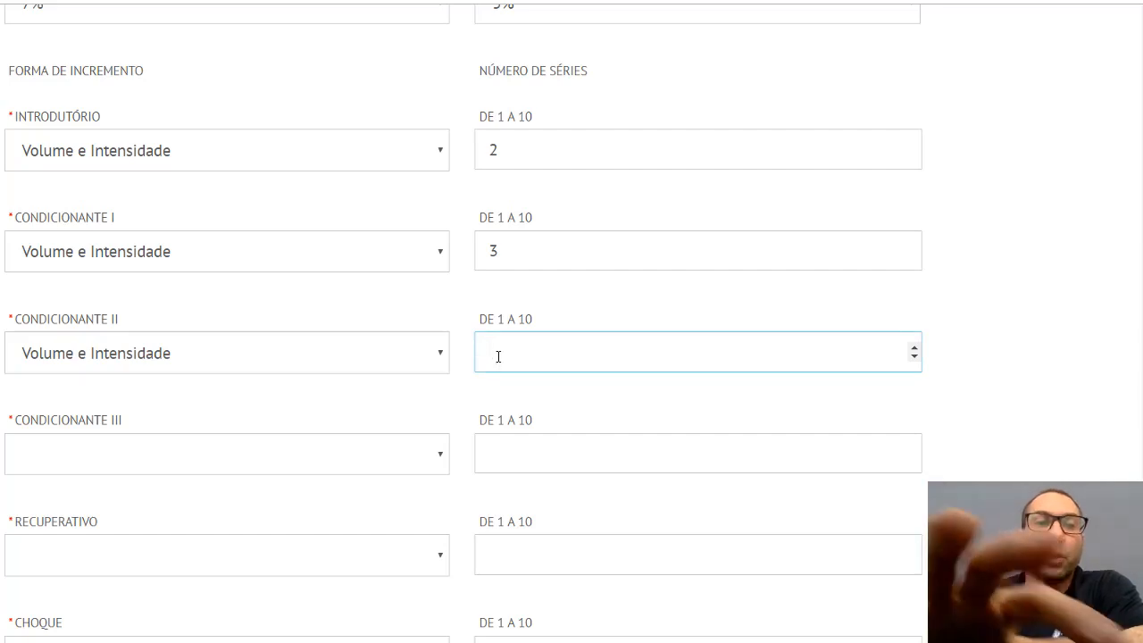
text(3)
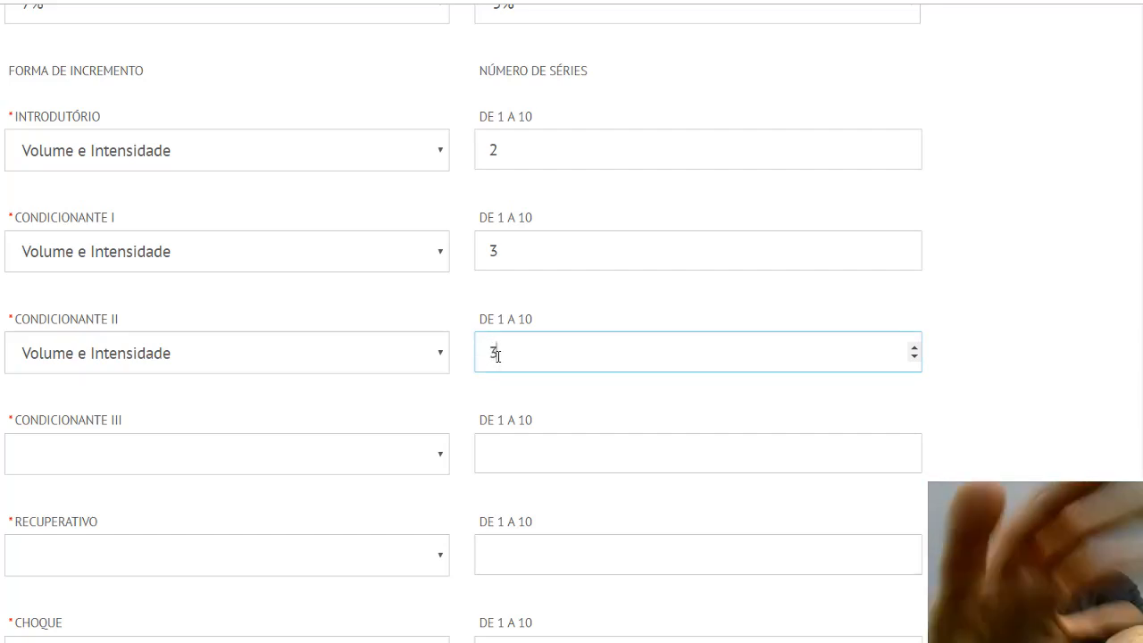
click(104, 464)
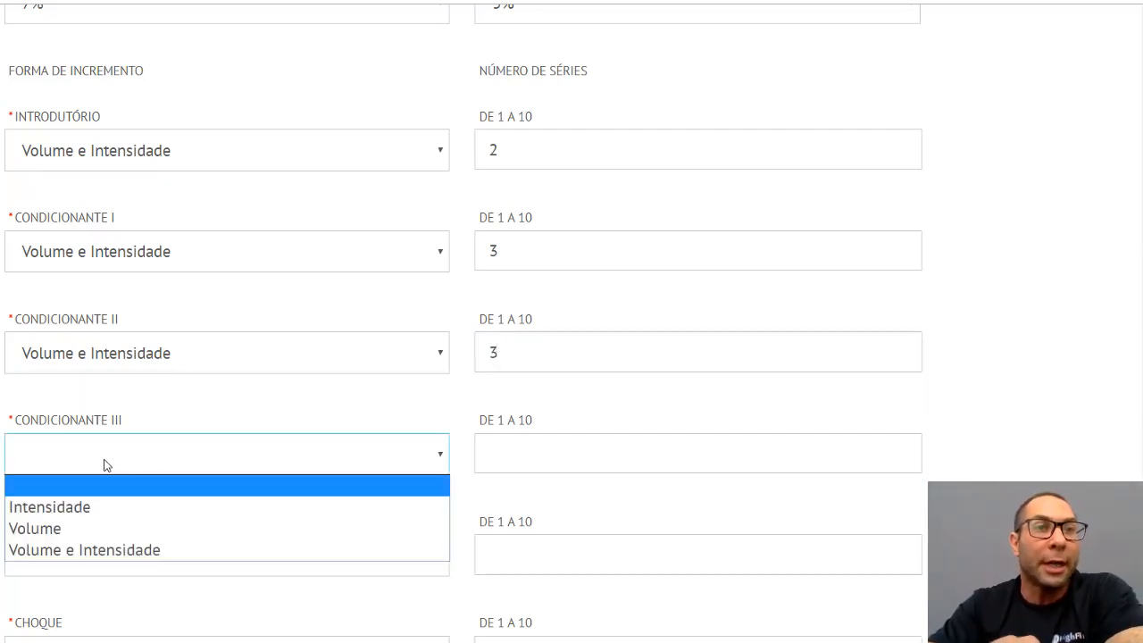
click(93, 550)
click(518, 453)
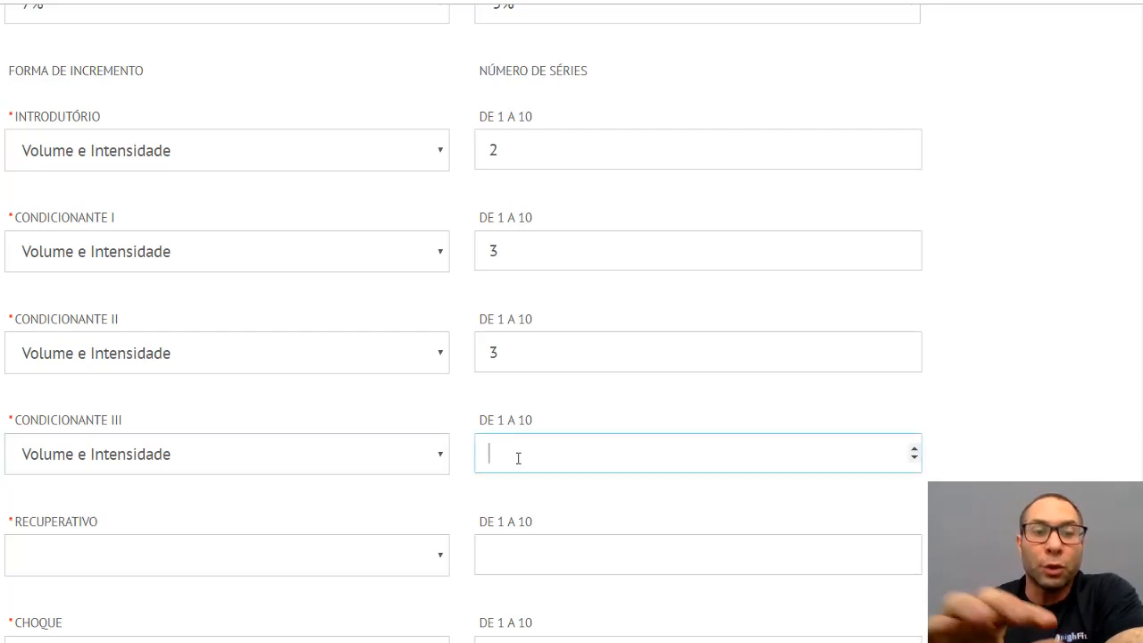
text(3)
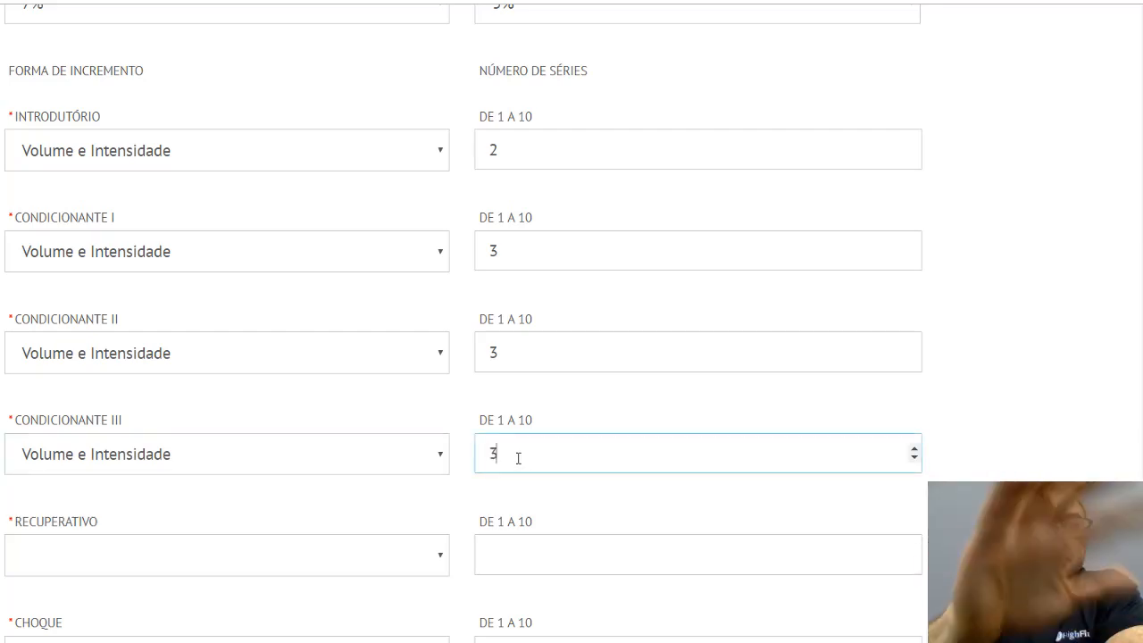
Set the Recuperativo increment form to Volume with 1 series
click(46, 560)
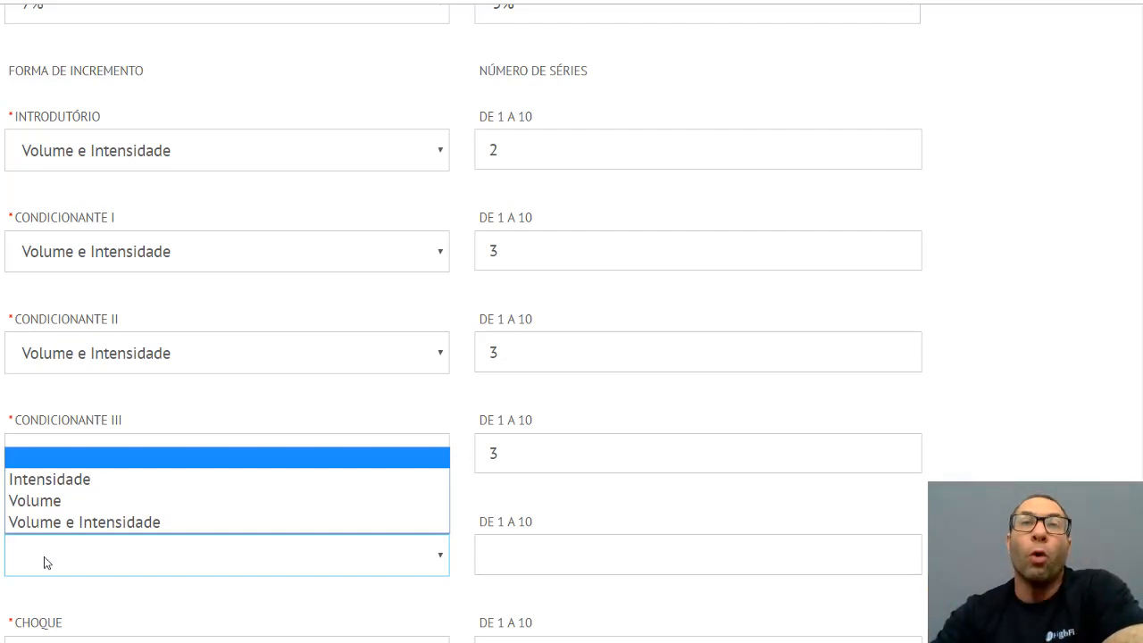
click(48, 502)
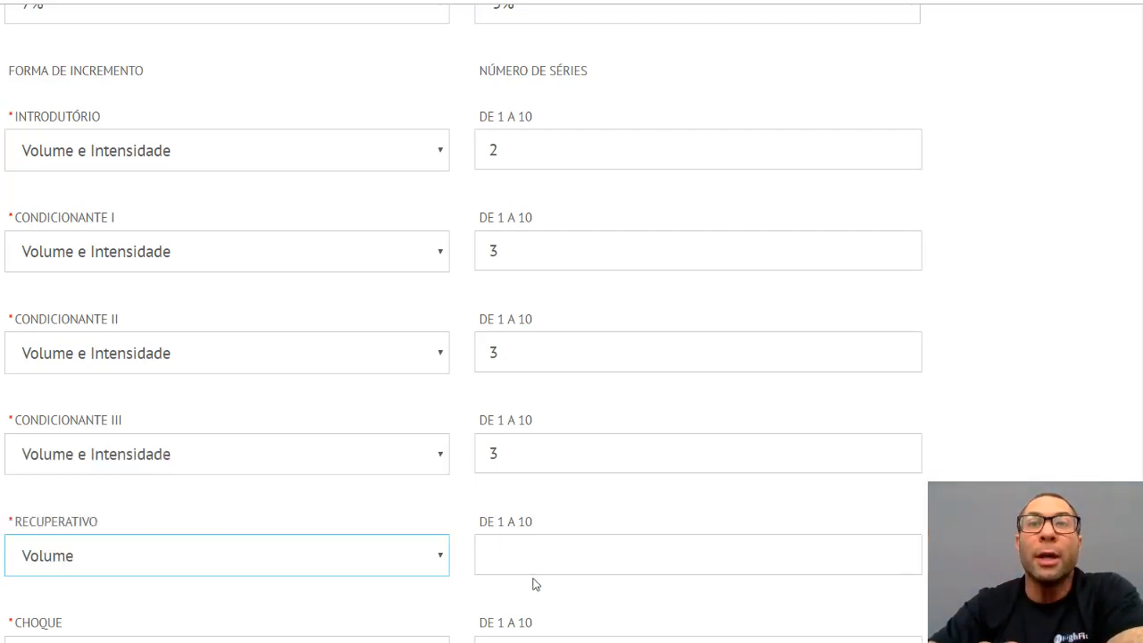
click(519, 553)
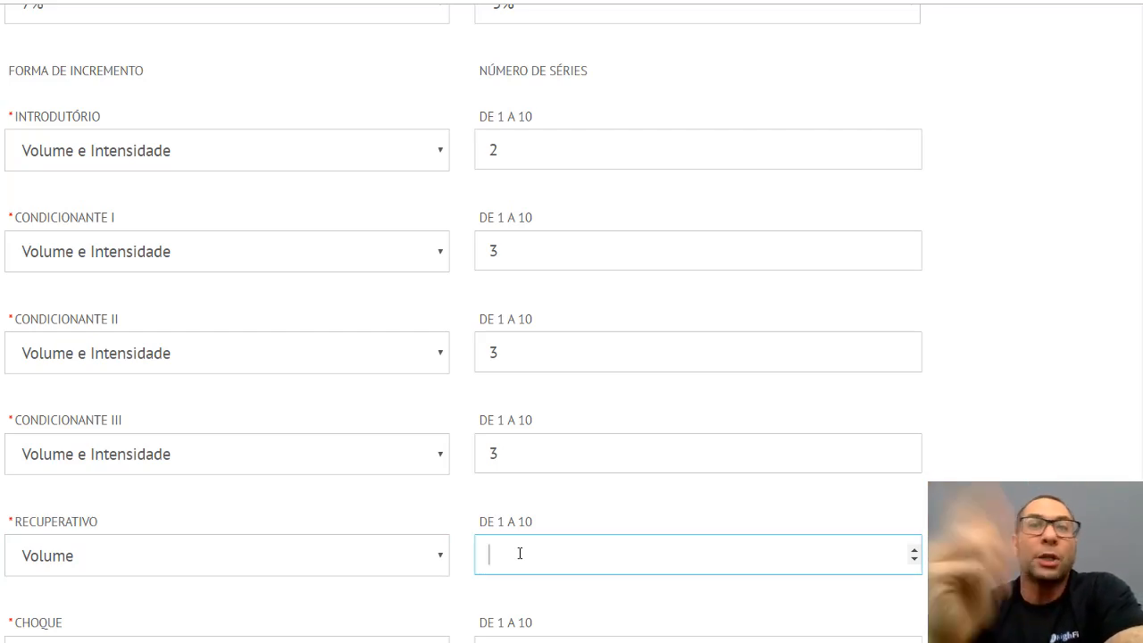
text(1)
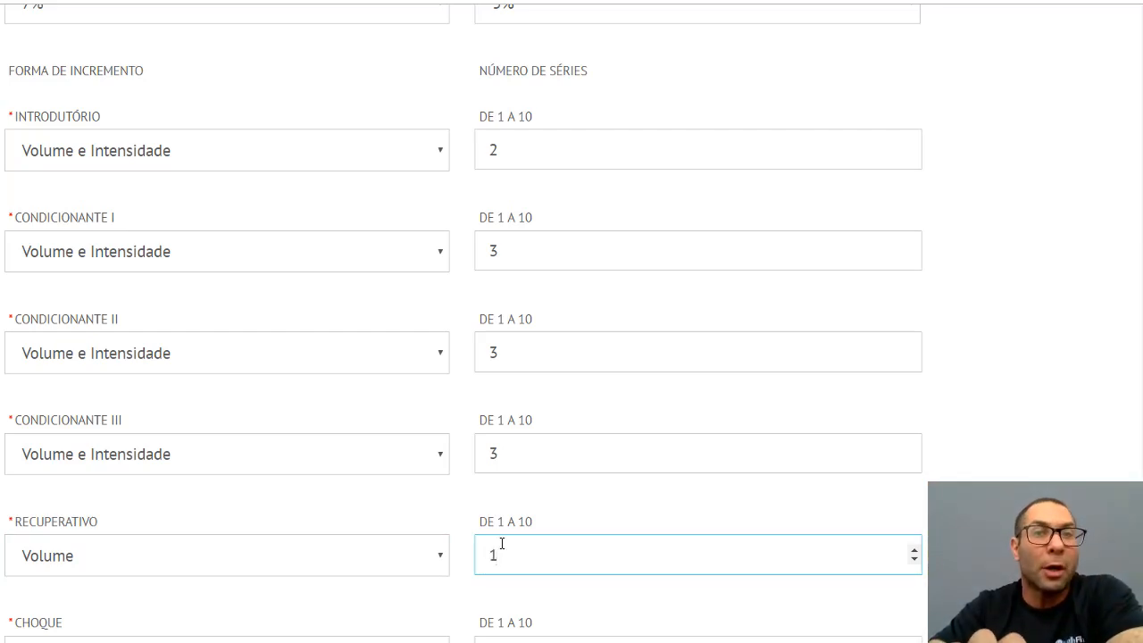
Set the Choque increment form to Intensidade with 4 series, and save and close the exercise
scroll(403, 515, down, 3)
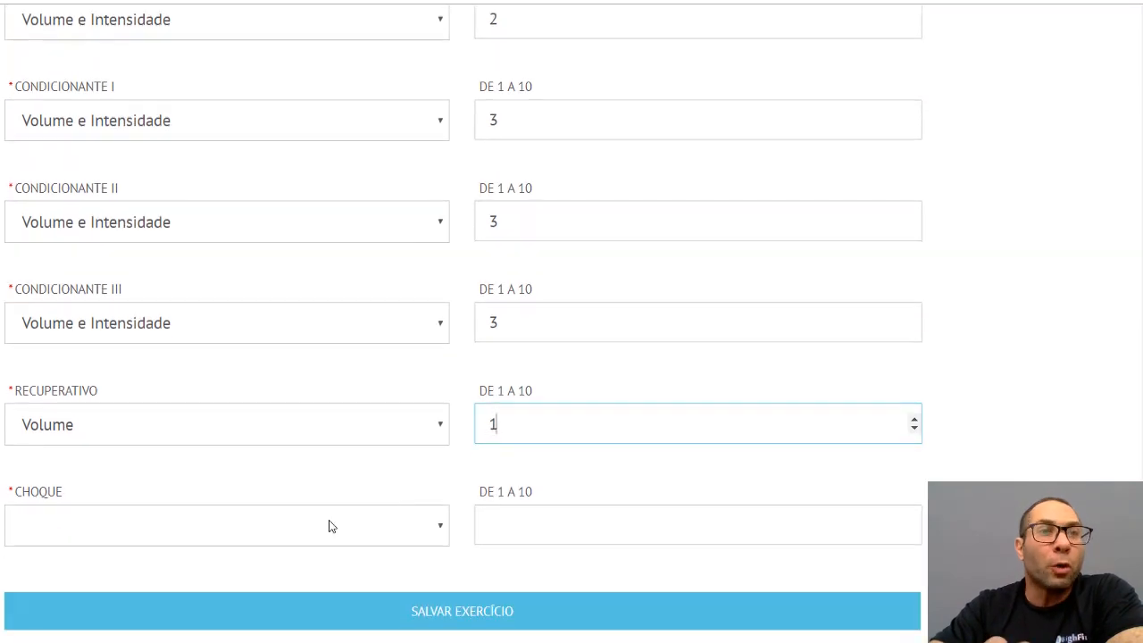
click(75, 532)
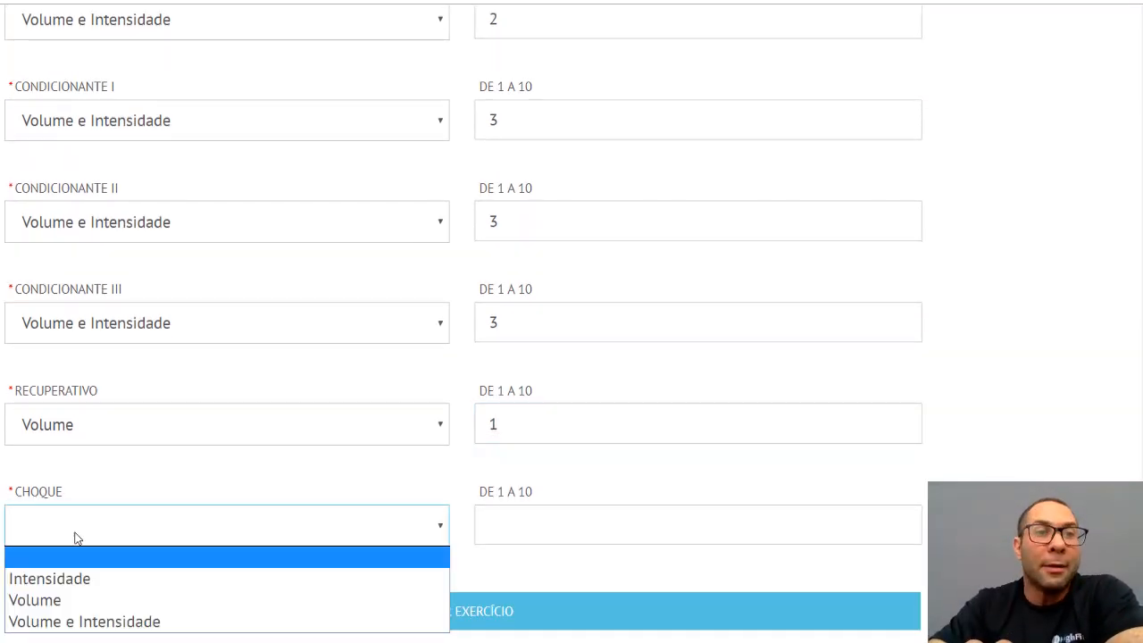
click(59, 582)
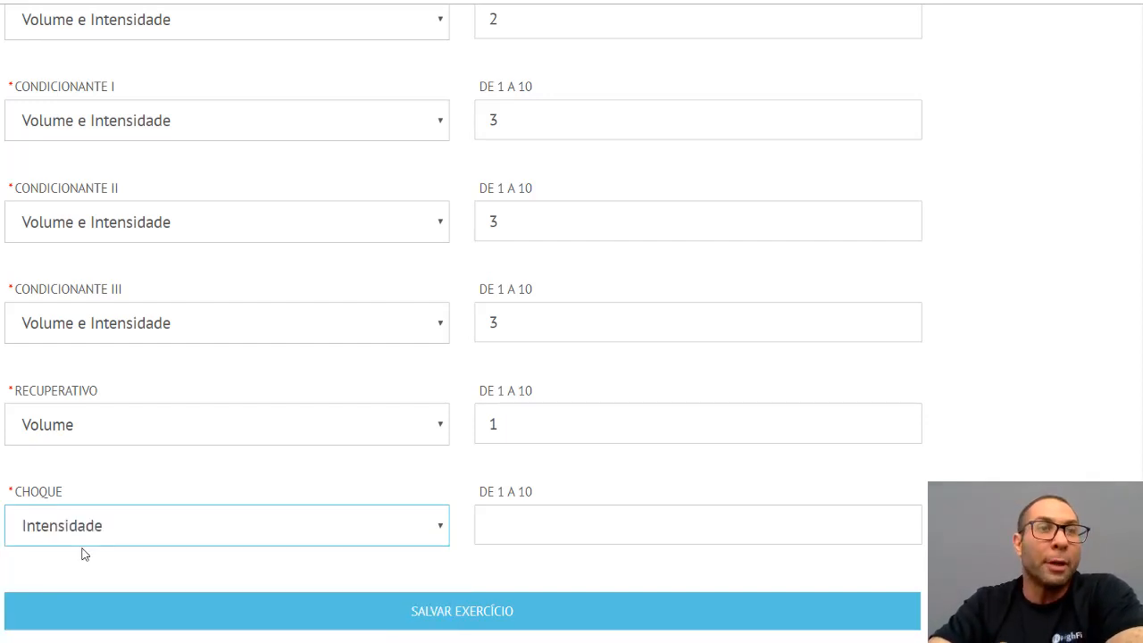
scroll(250, 474, down, 1)
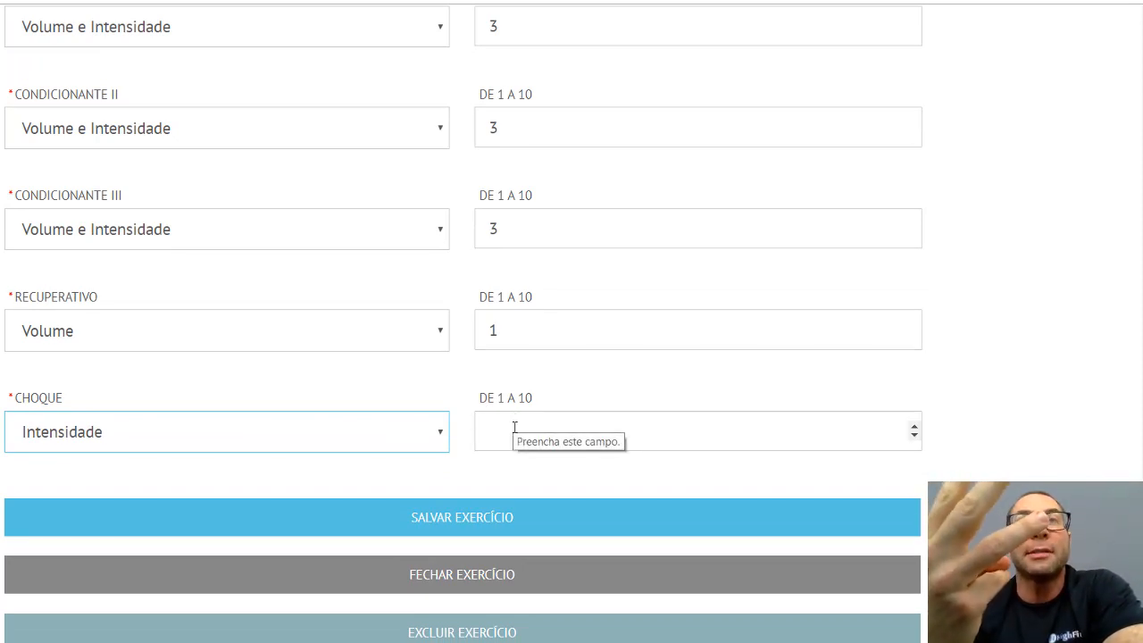
click(514, 428)
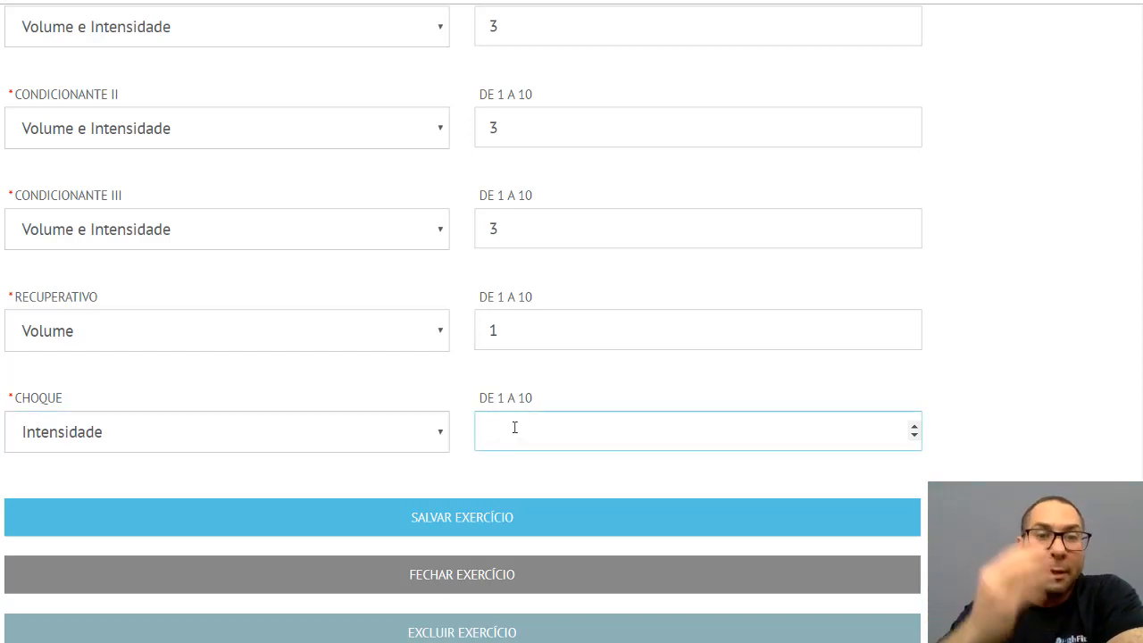
text(4)
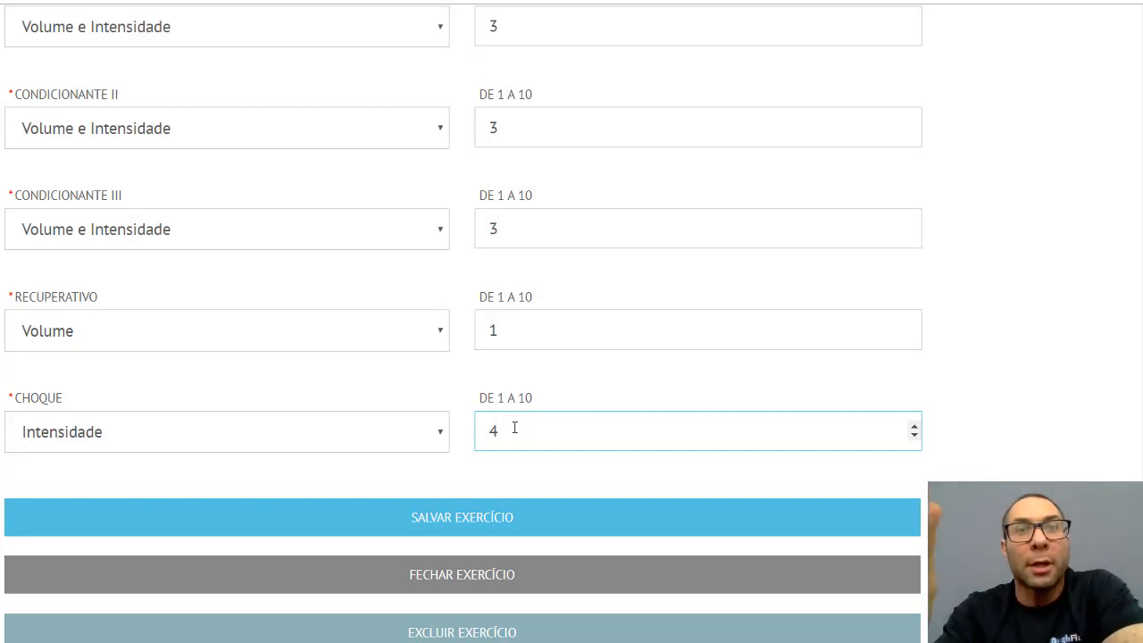
click(449, 523)
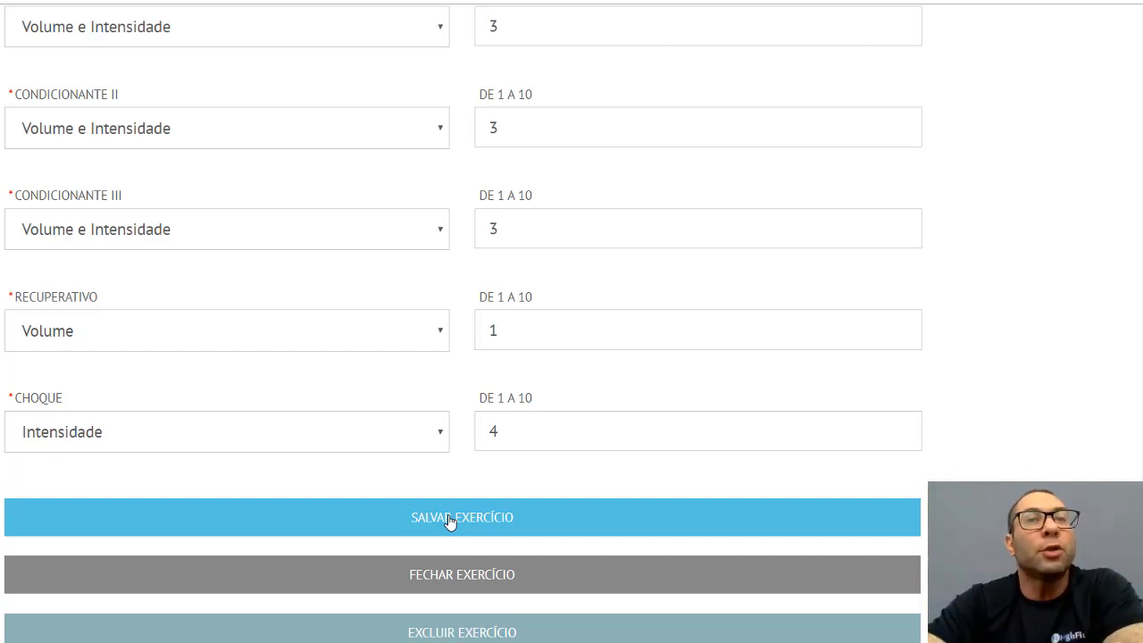
click(467, 576)
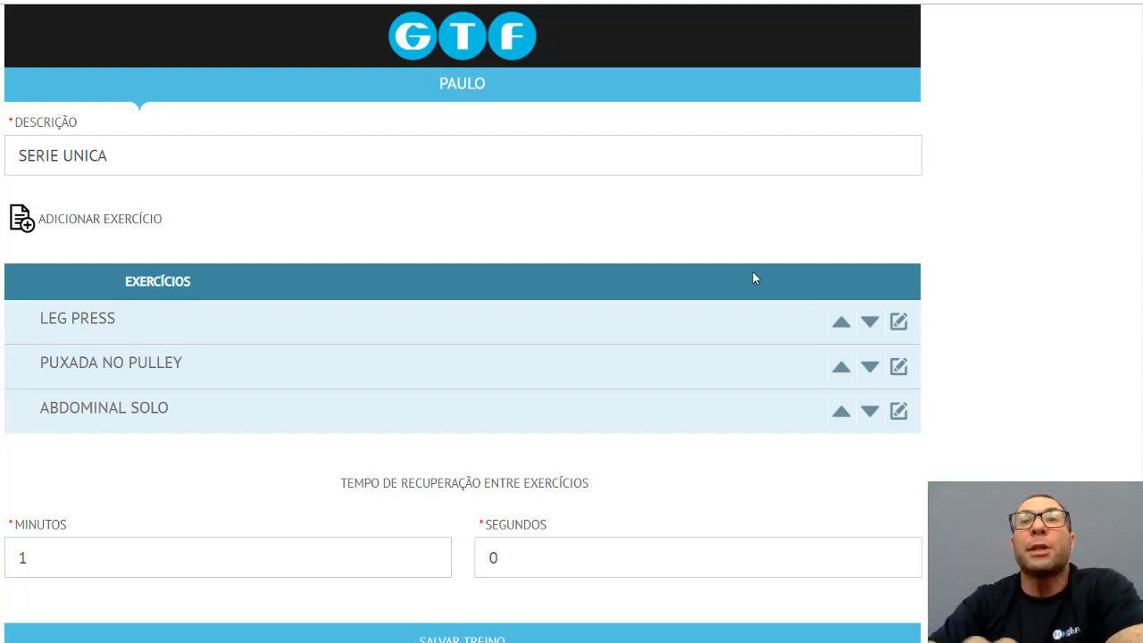
Open the PUXADA NO PULLEY exercise from the SERIE UNICA training for editing and save it with its existing settings
click(898, 368)
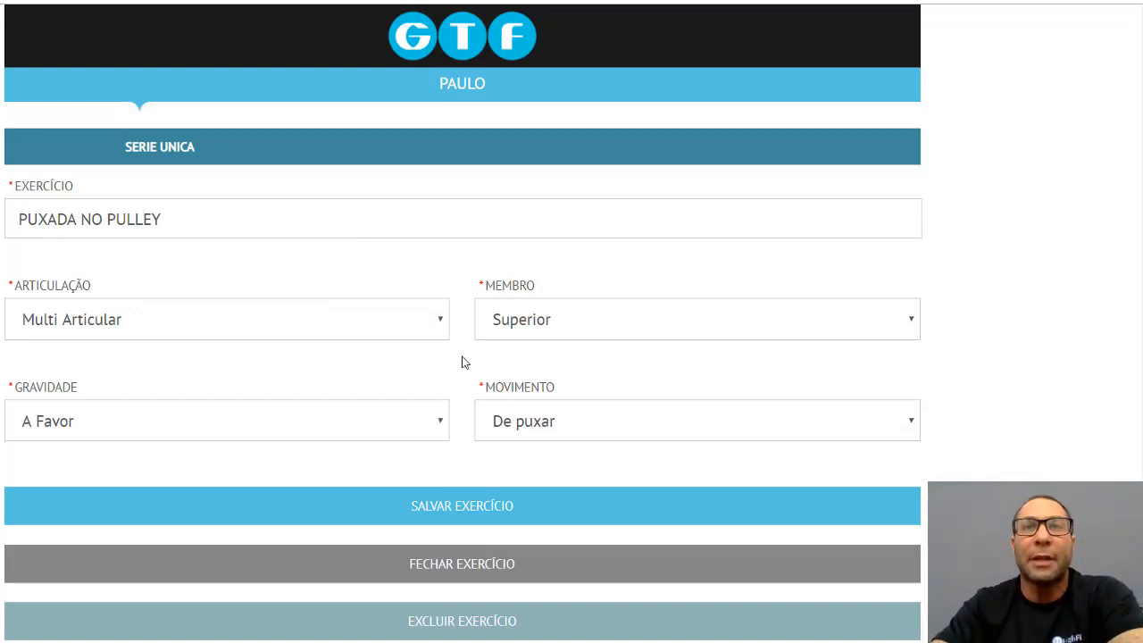
click(461, 509)
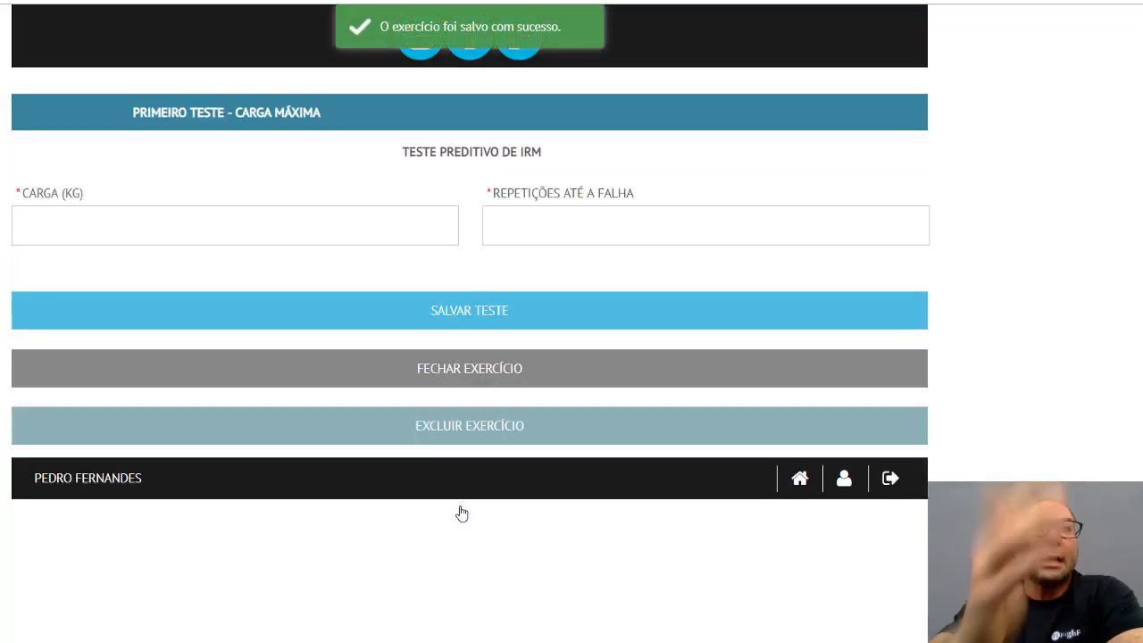